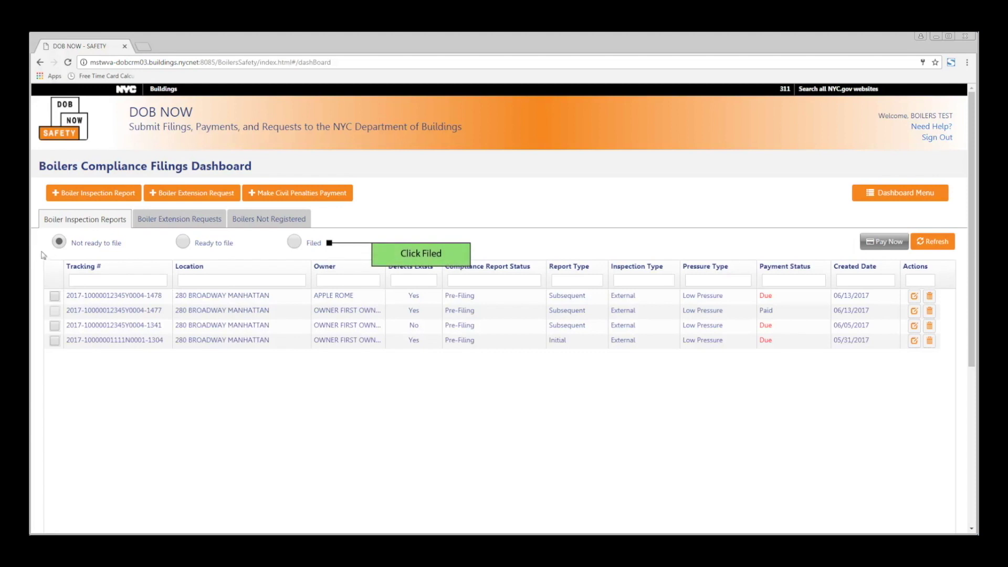
- Show only Filed reports and choose File Subsequent for the 147-19 Jamaica Avenue boiler report
{"action": "left_click", "coordinate": [296, 242]}
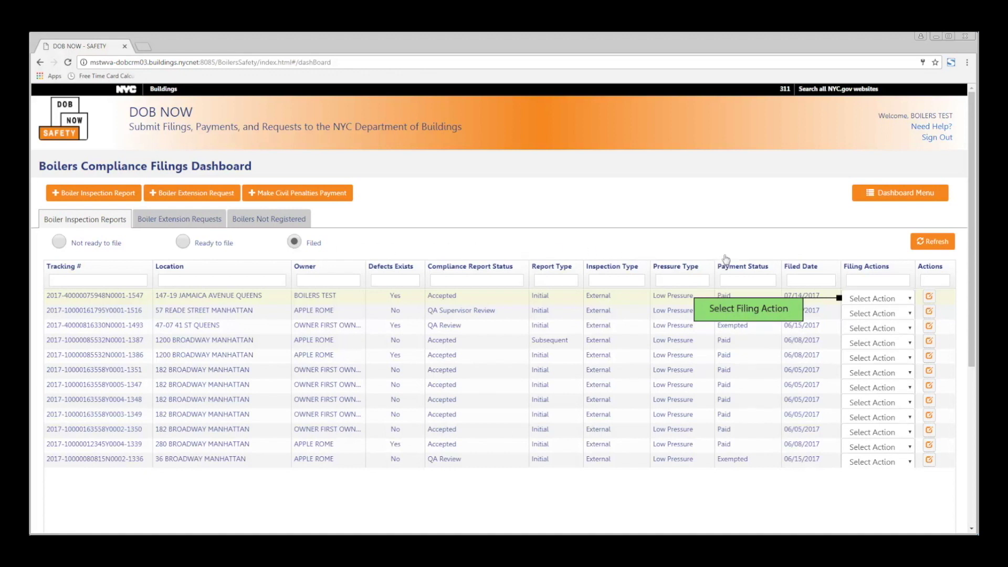
{"action": "left_click", "coordinate": [910, 299]}
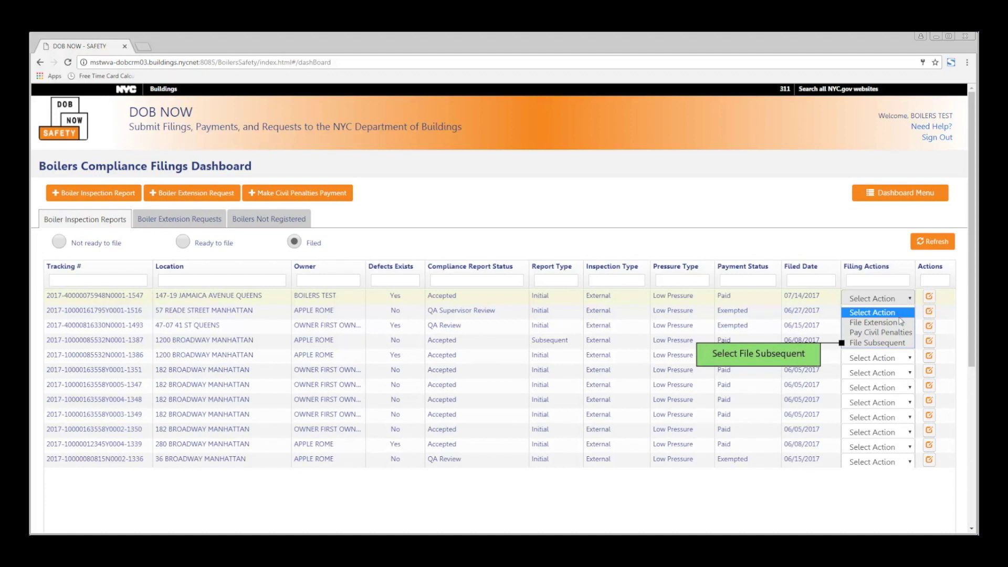
{"action": "left_click", "coordinate": [899, 343]}
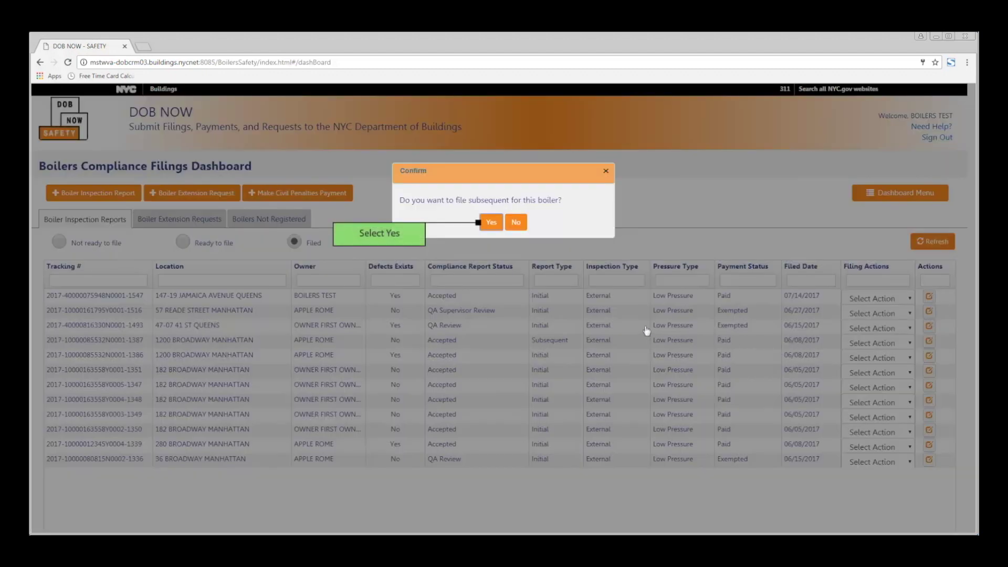
{"action": "left_click", "coordinate": [490, 223]}
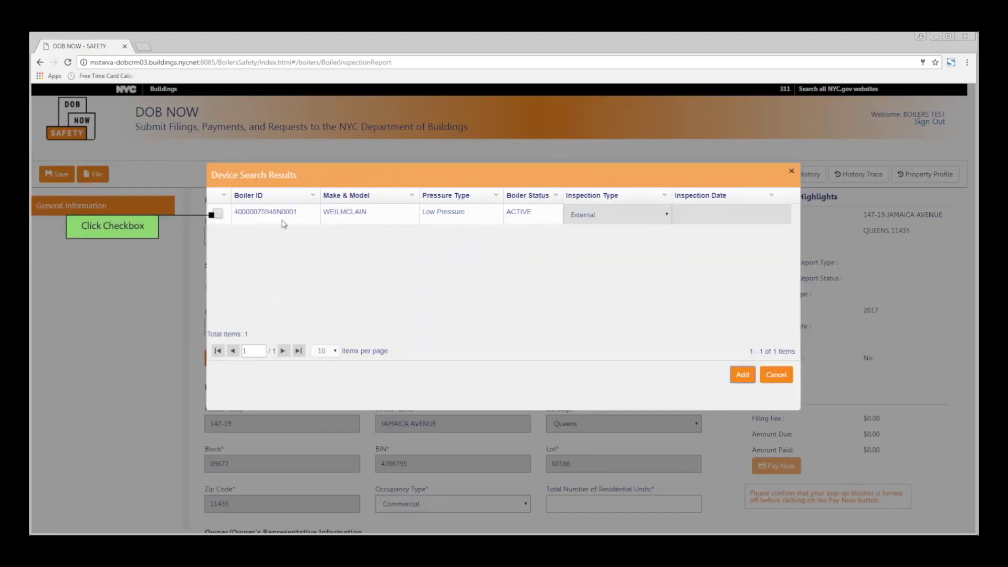
{"action": "left_click", "coordinate": [218, 215]}
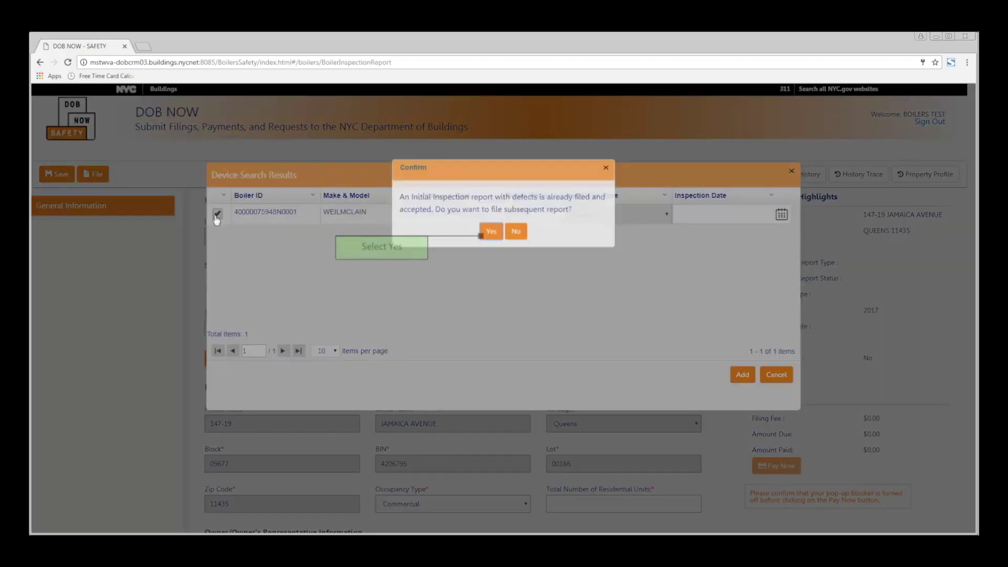
{"action": "left_click", "coordinate": [491, 231]}
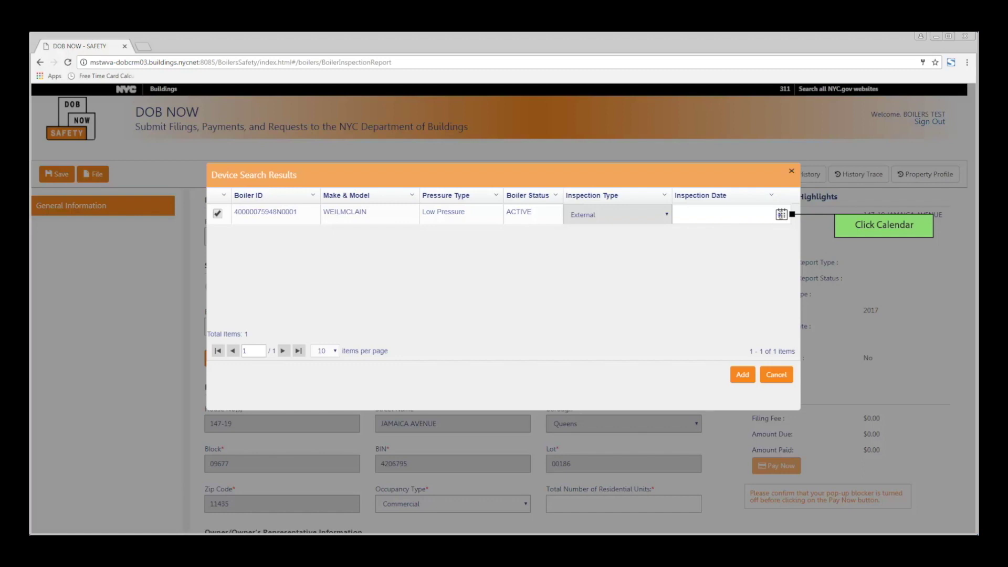
{"action": "left_click", "coordinate": [781, 215]}
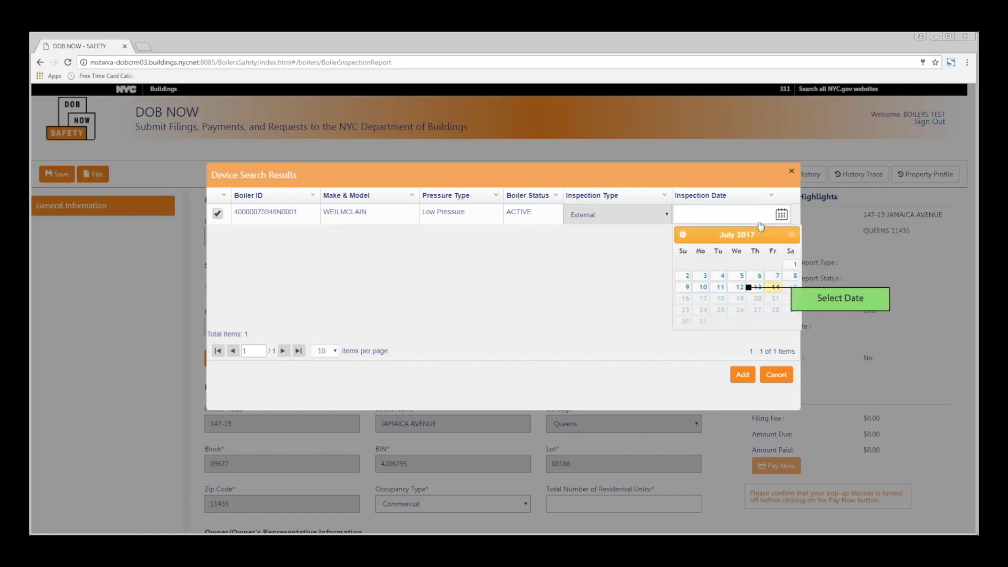
{"action": "left_click", "coordinate": [740, 288]}
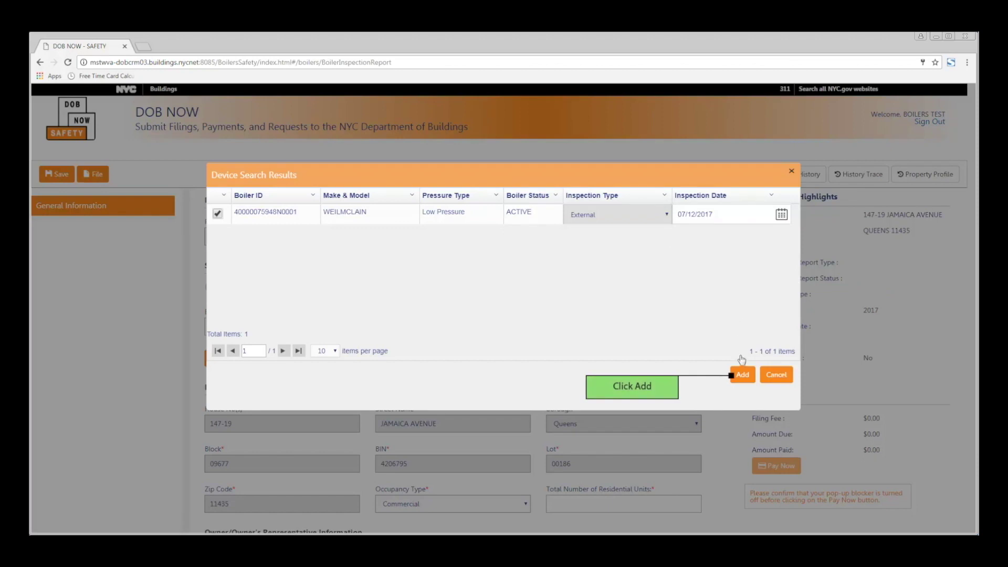
{"action": "left_click", "coordinate": [742, 376]}
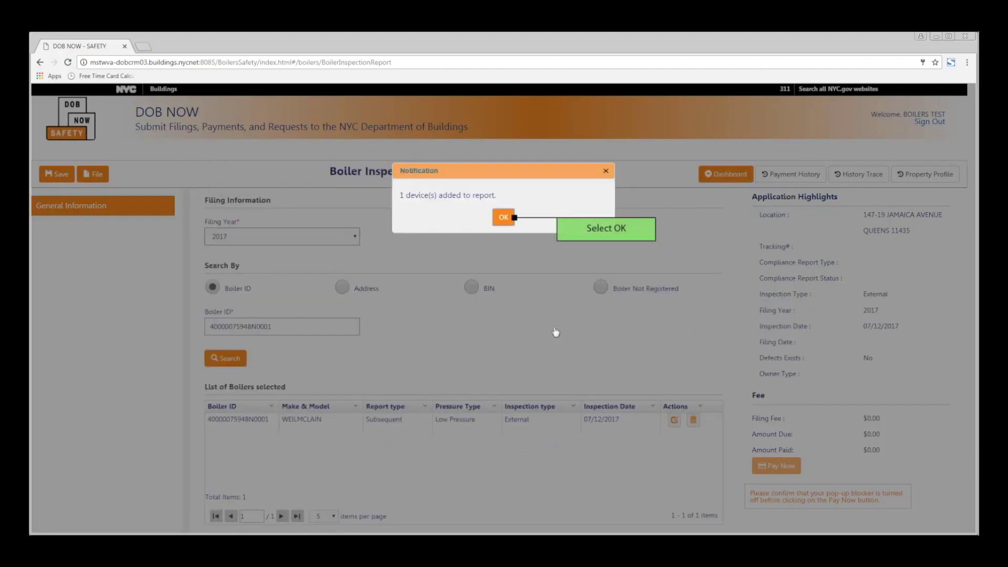
{"action": "left_click", "coordinate": [503, 217]}
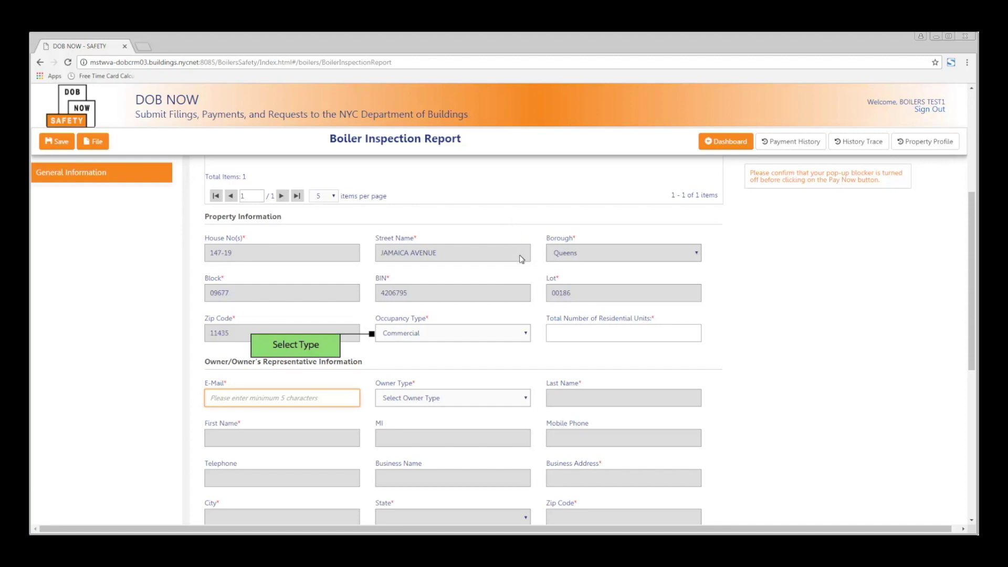
- Keep Commercial occupancy, fill in the residential units, and set owner type to State
{"action": "left_click", "coordinate": [514, 336]}
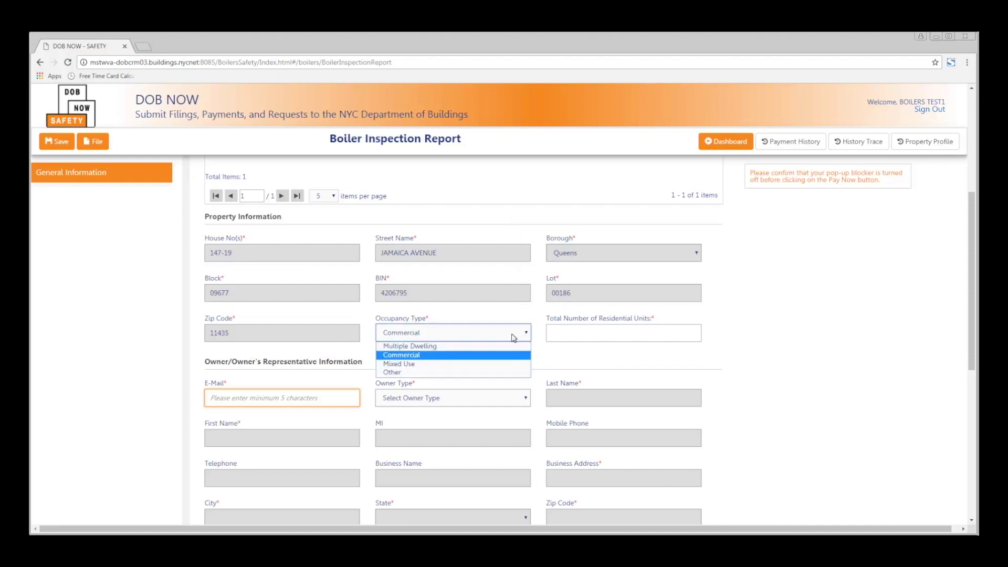
{"action": "left_click", "coordinate": [422, 356]}
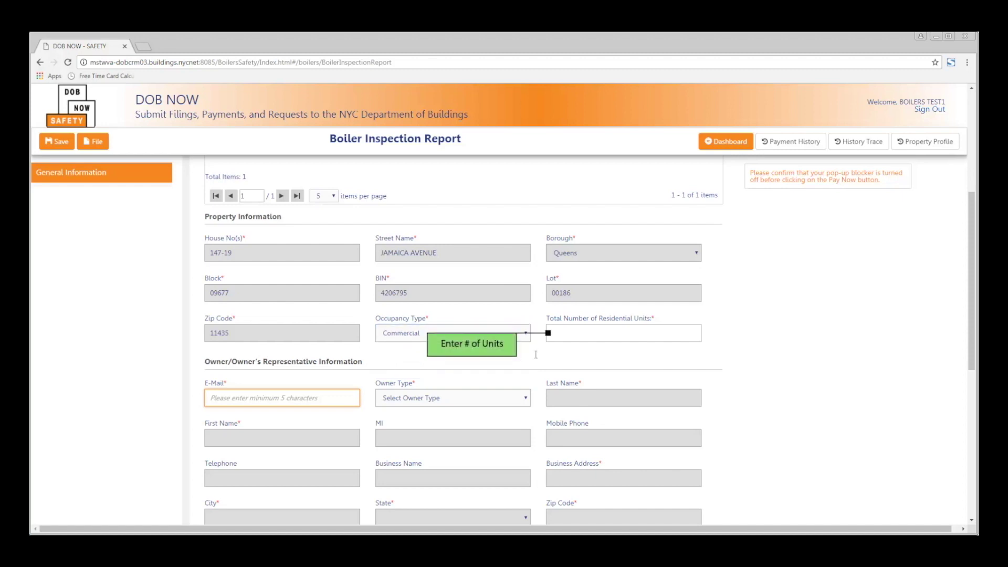
{"action": "left_click", "coordinate": [584, 338]}
{"action": "type", "text": "0"}
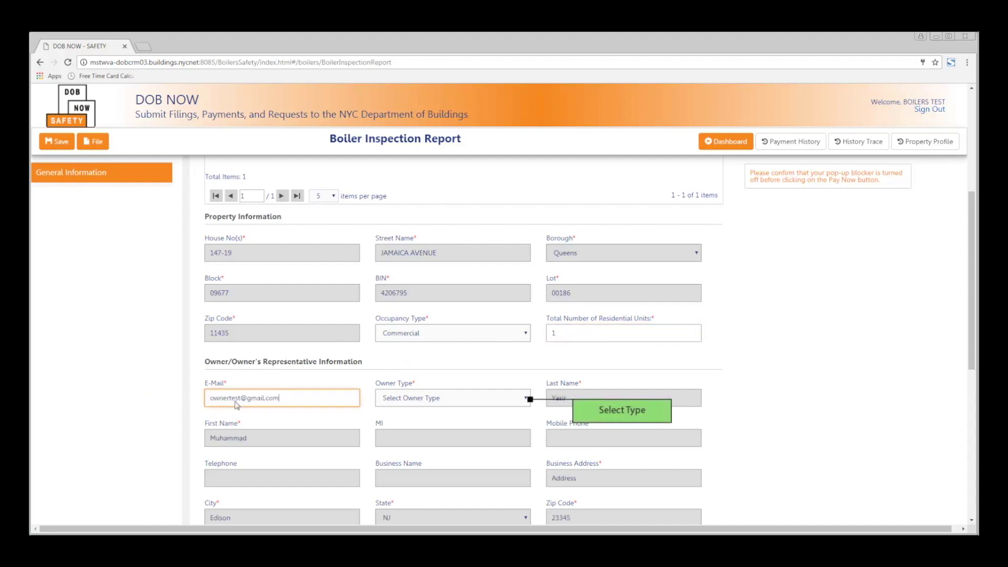
{"action": "left_click", "coordinate": [458, 403]}
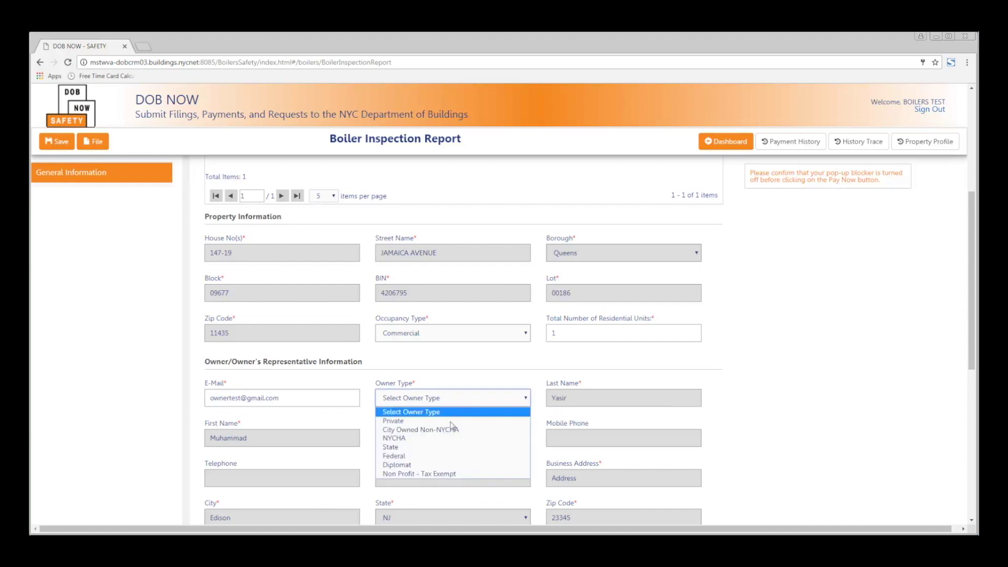
{"action": "left_click", "coordinate": [451, 447]}
{"action": "scroll", "coordinate": [580, 418], "scroll_direction": "down", "scroll_amount": 5}
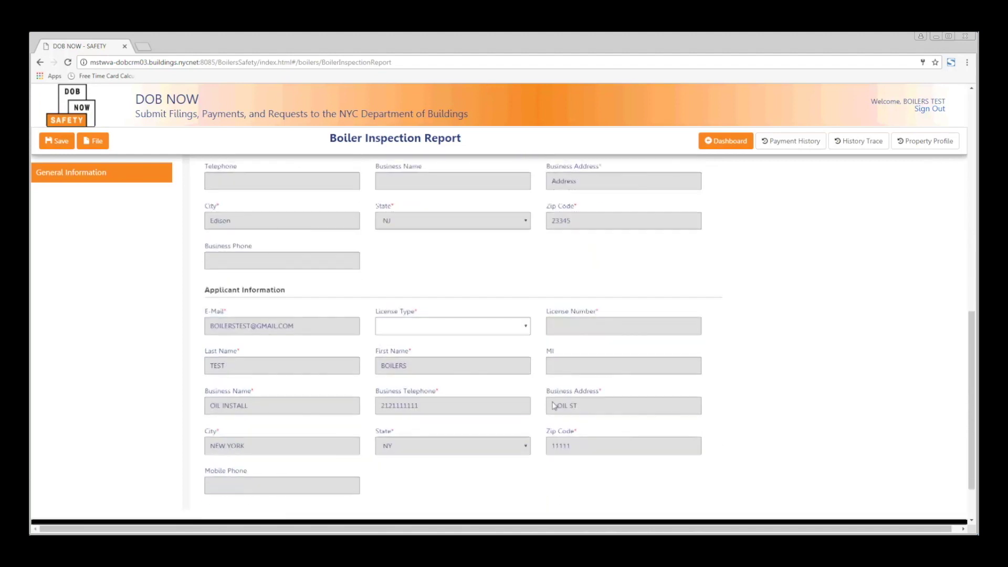
- Set the licence type to Oil Burner Installer and save the inspection report
{"action": "left_click", "coordinate": [498, 330]}
{"action": "left_click", "coordinate": [498, 330]}
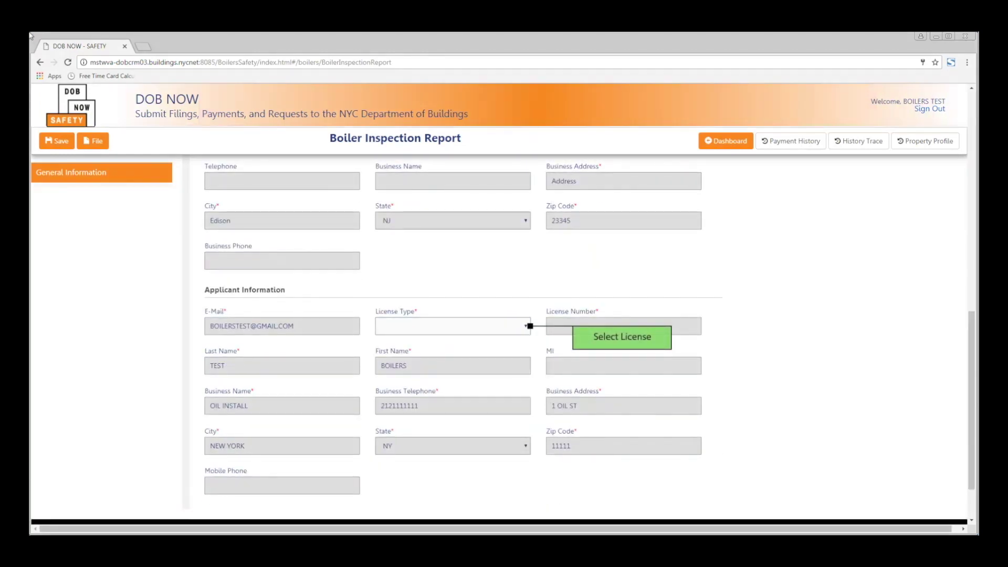
{"action": "left_click", "coordinate": [502, 328]}
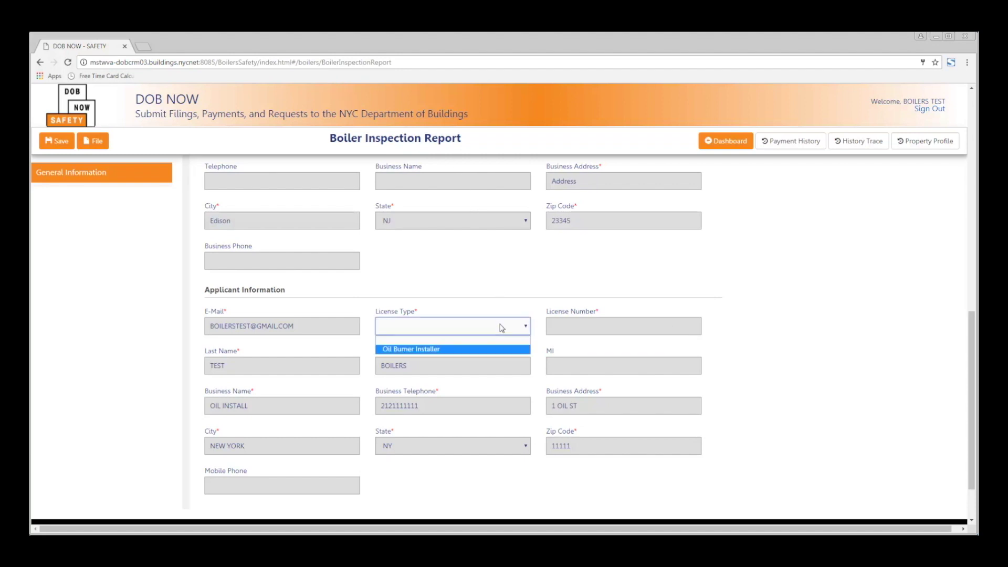
{"action": "left_click", "coordinate": [492, 350]}
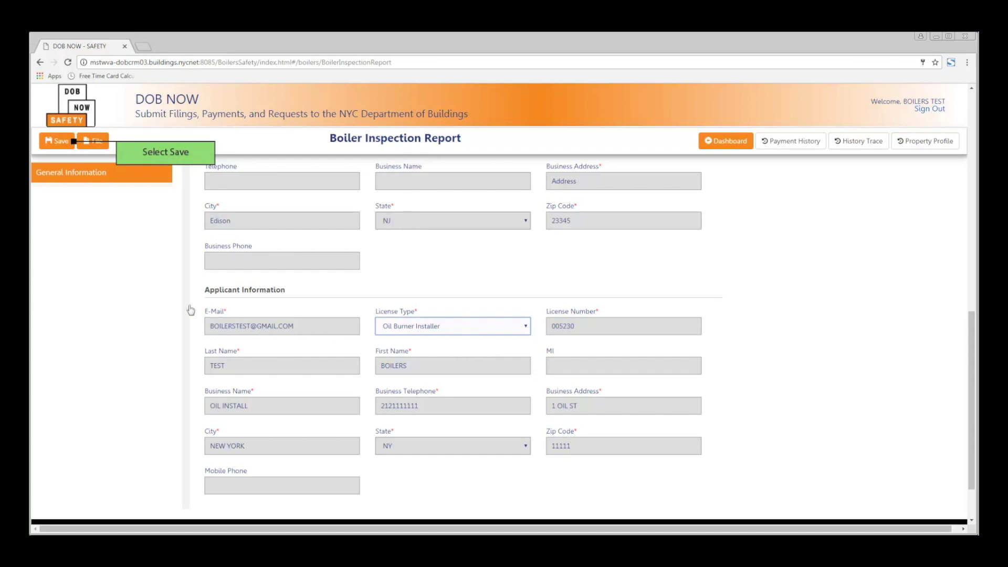
{"action": "left_click", "coordinate": [60, 142]}
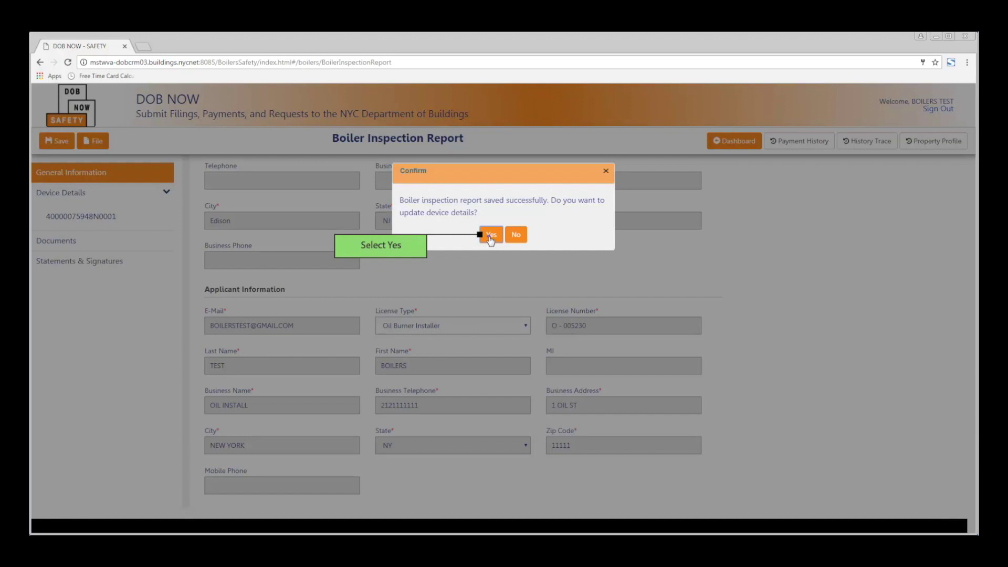
- Enter device details: current BTU/h 100000, fuel Oil, floor 1, location details 'Basement'
{"action": "left_click", "coordinate": [490, 235]}
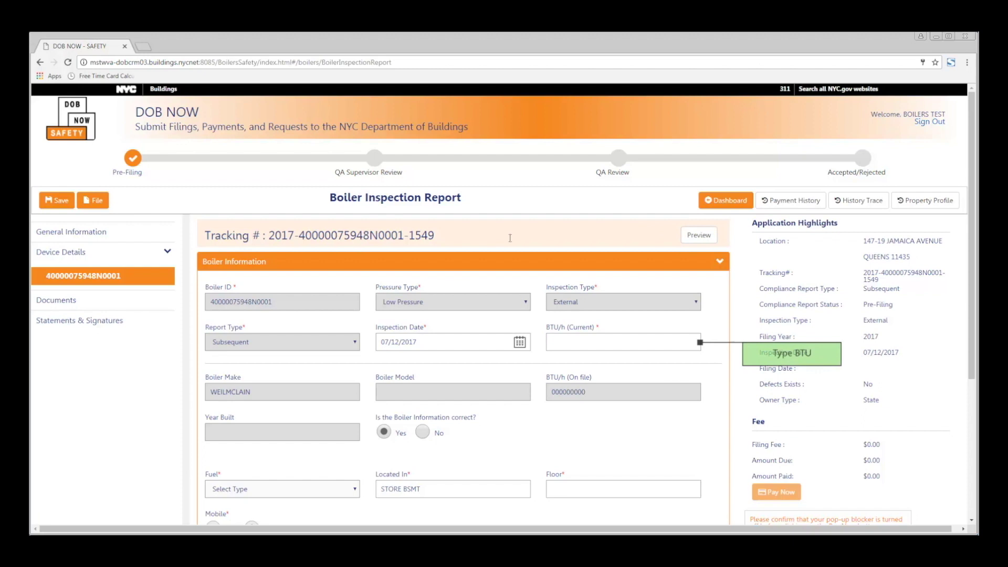
{"action": "left_click", "coordinate": [573, 340]}
{"action": "type", "text": "100000"}
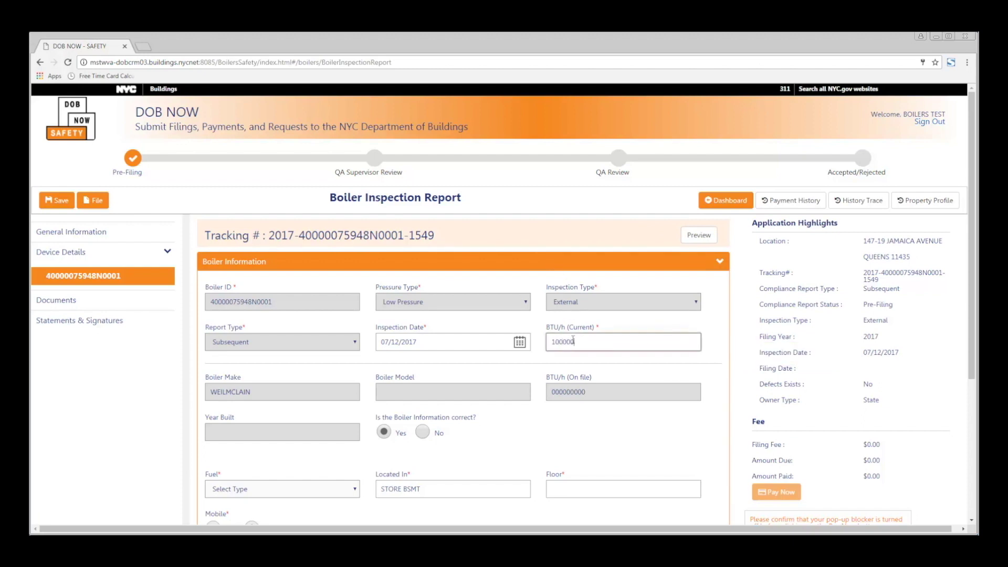
{"action": "scroll", "coordinate": [354, 291], "scroll_direction": "down", "scroll_amount": 4}
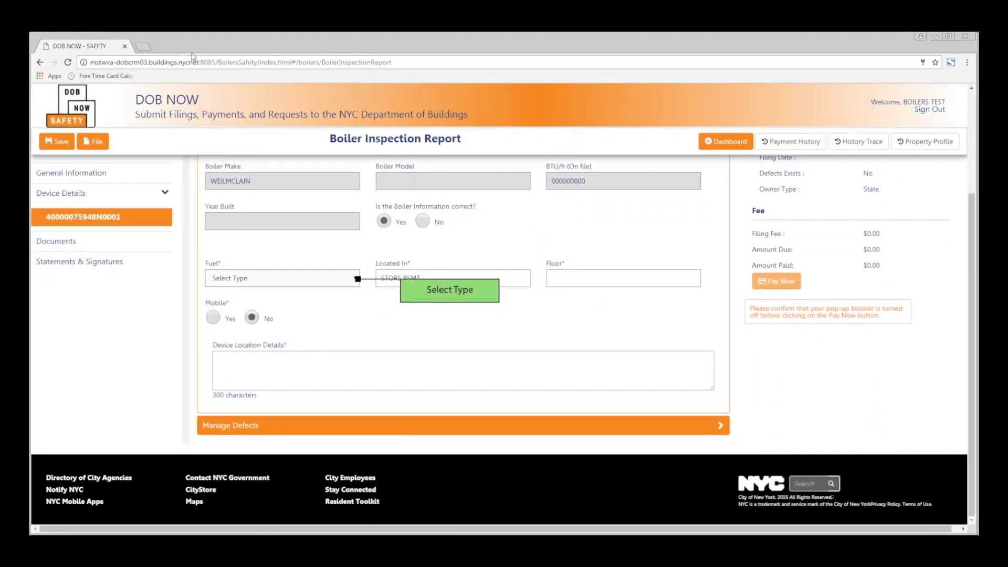
{"action": "left_click", "coordinate": [355, 281]}
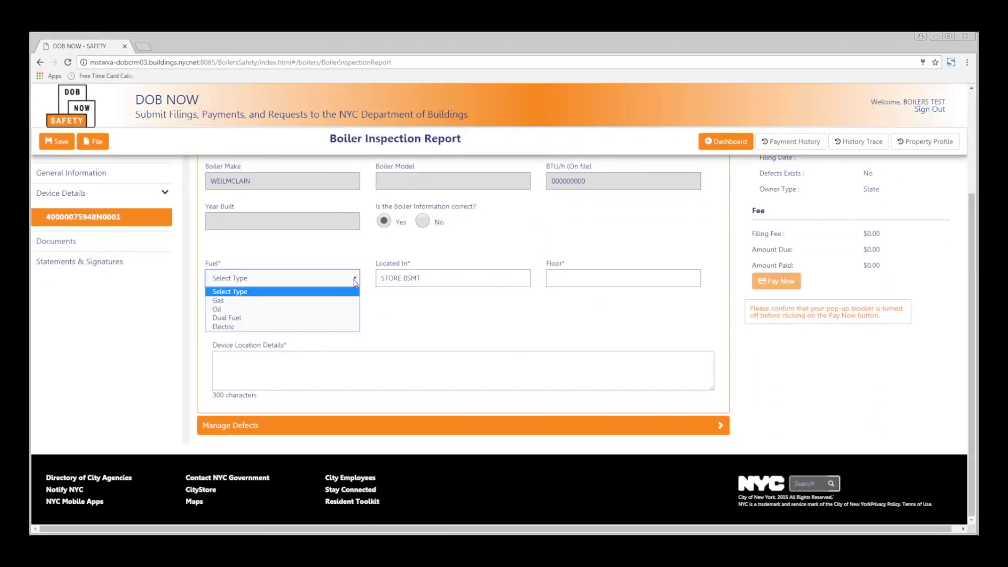
{"action": "left_click", "coordinate": [345, 309]}
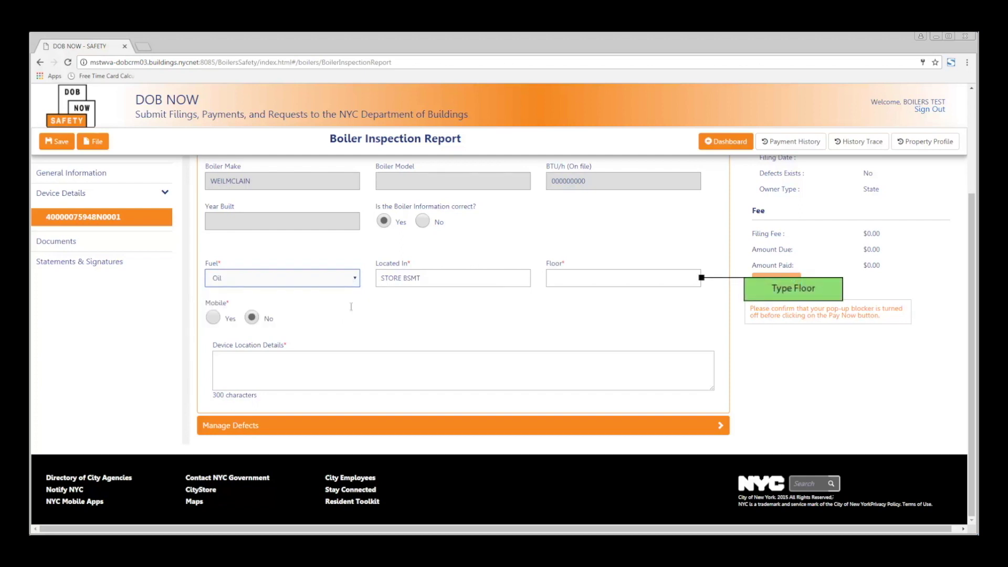
{"action": "left_click", "coordinate": [579, 280]}
{"action": "type", "text": "1"}
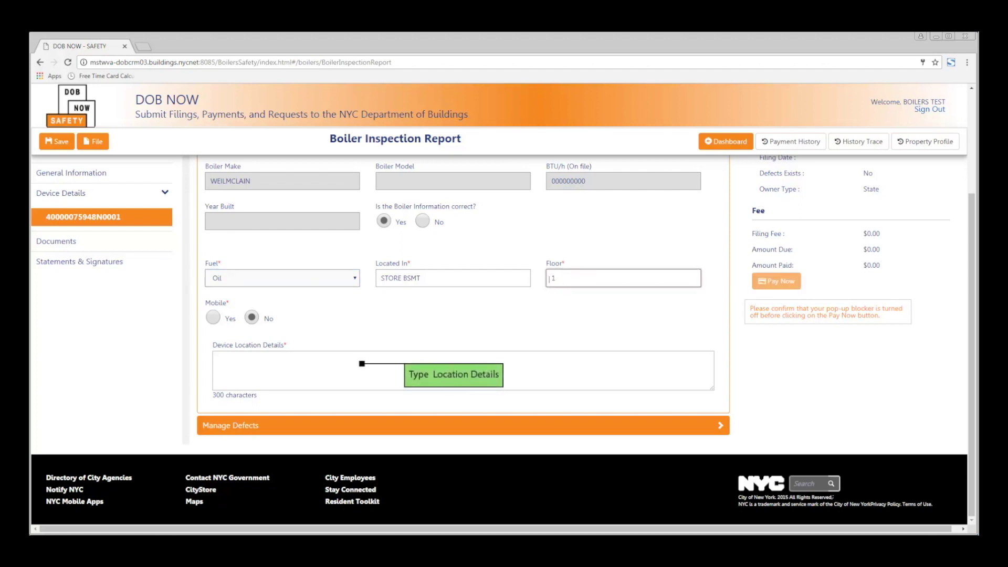
{"action": "left_click", "coordinate": [346, 368]}
{"action": "type", "text": "Basement"}
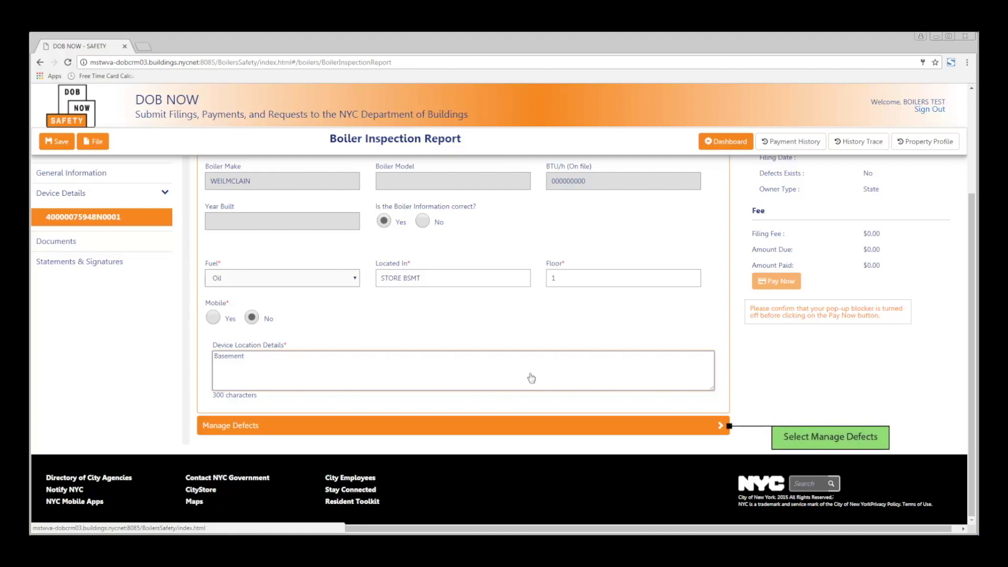
- Edit defect RD00001133 to status Corrected with comment 'Fixed' and save it
{"action": "left_click", "coordinate": [718, 425]}
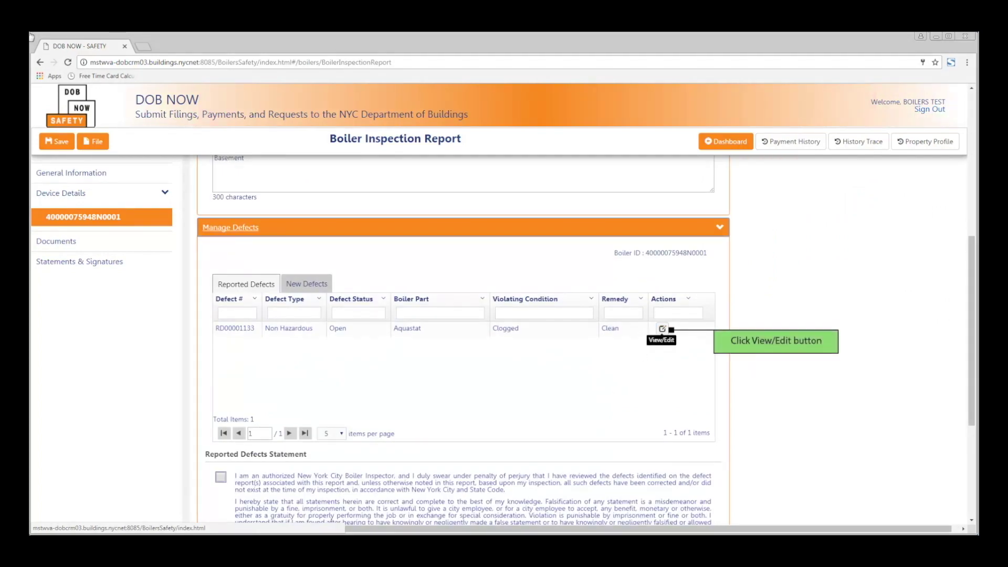
{"action": "left_click", "coordinate": [663, 330]}
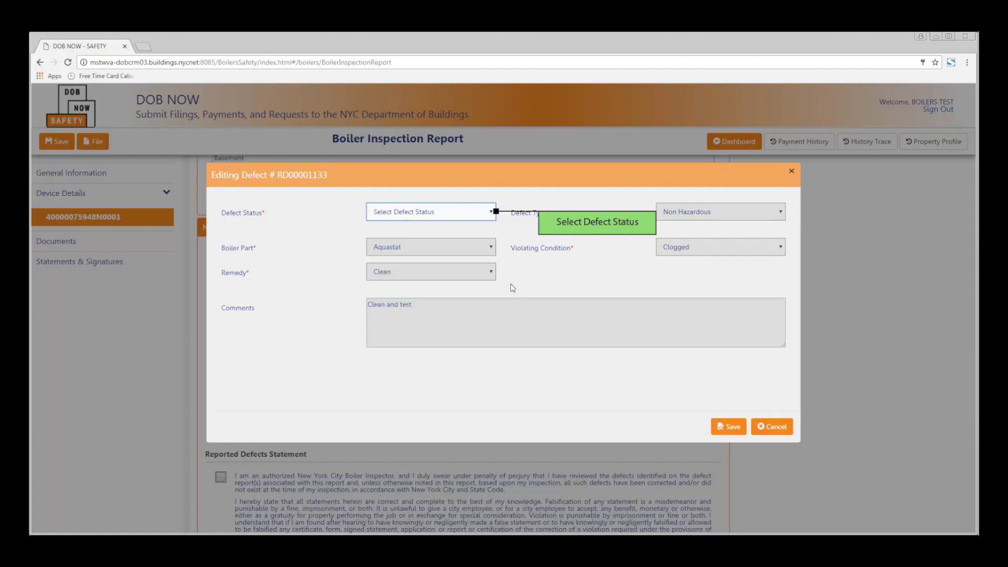
{"action": "left_click", "coordinate": [486, 214]}
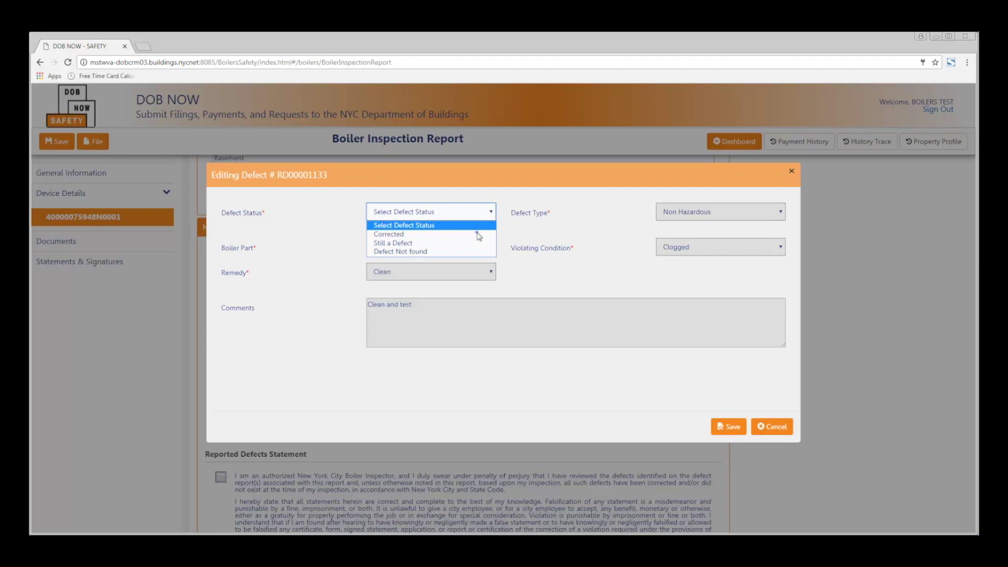
{"action": "left_click", "coordinate": [478, 234]}
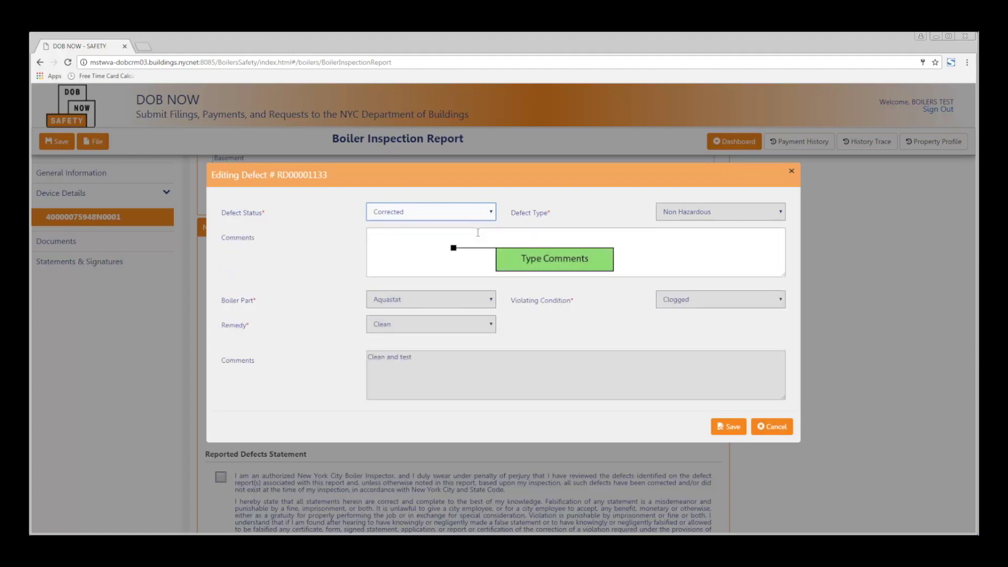
{"action": "left_click", "coordinate": [436, 251]}
{"action": "type", "text": "Fi"}
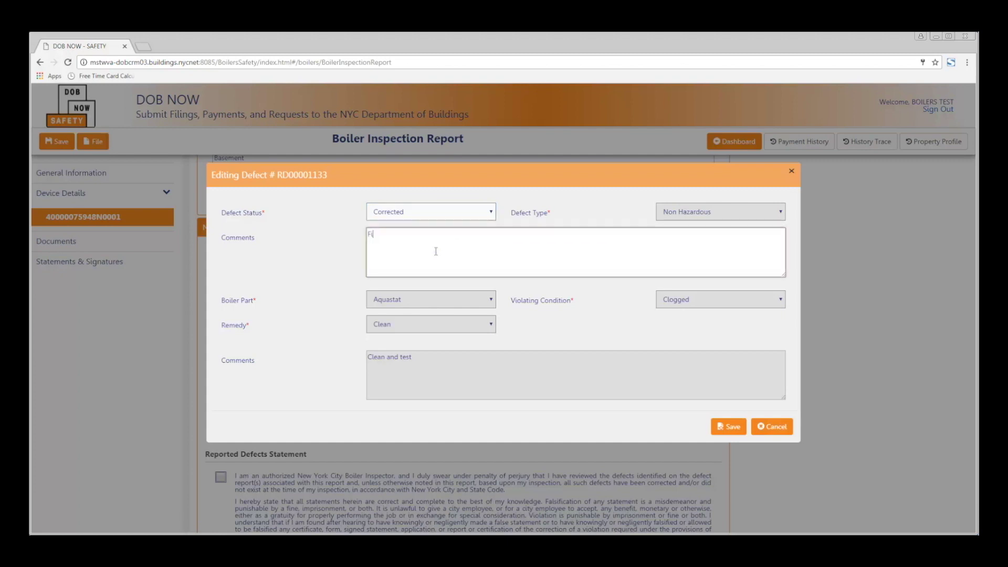
{"action": "type", "text": "xed"}
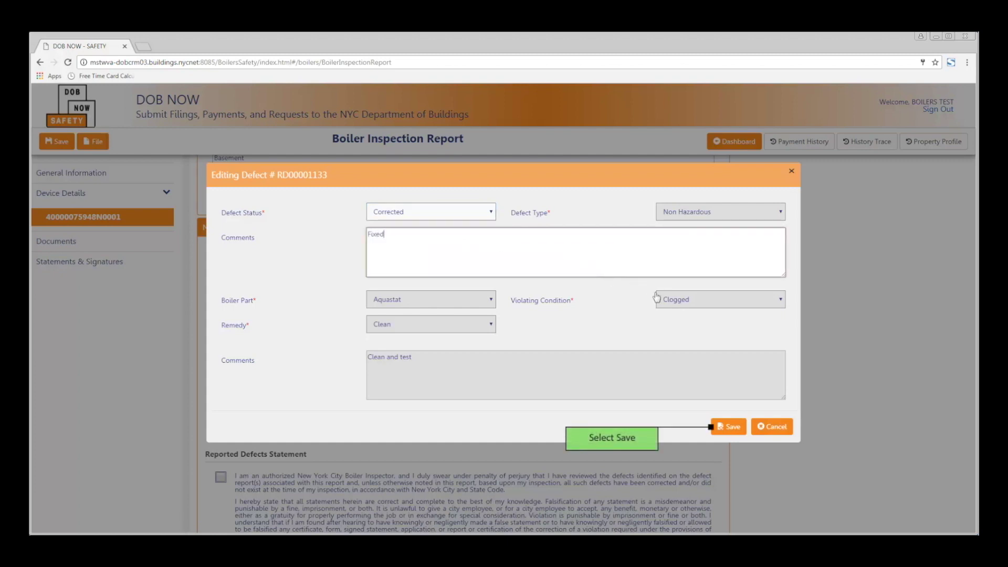
{"action": "left_click", "coordinate": [731, 426]}
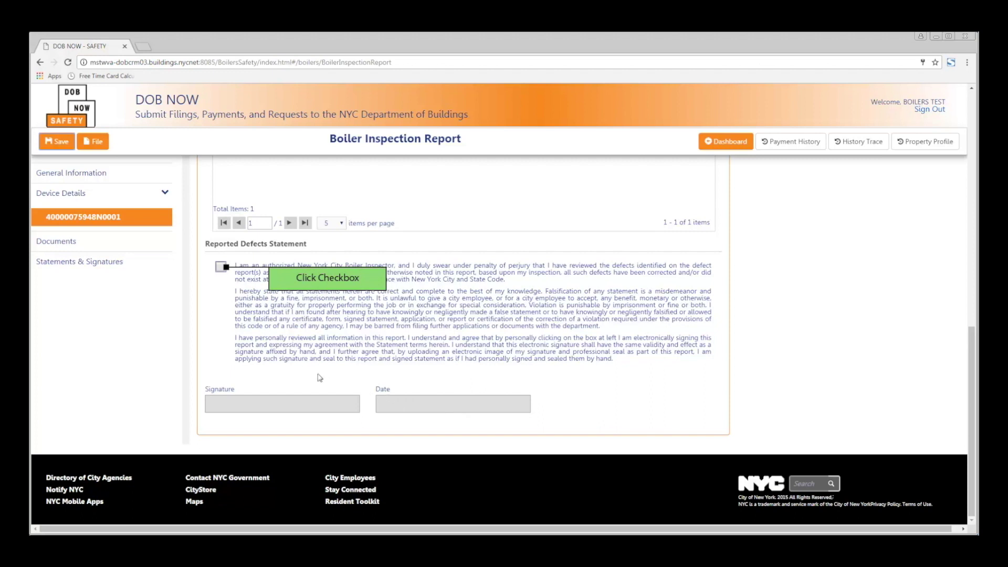
- Sign the Reported Defects Statement and save the report, dismissing the success notice
{"action": "left_click", "coordinate": [220, 268]}
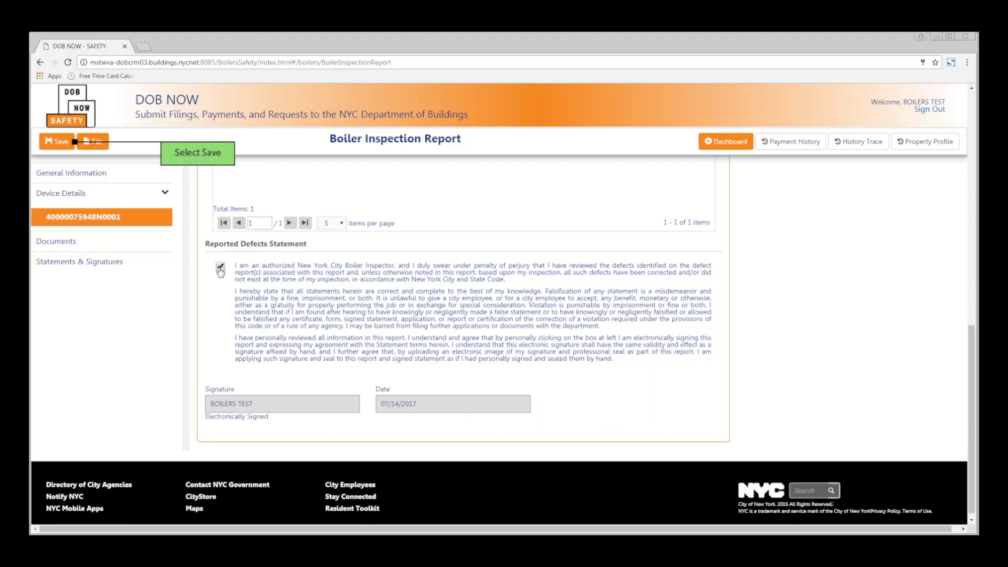
{"action": "left_click", "coordinate": [58, 142]}
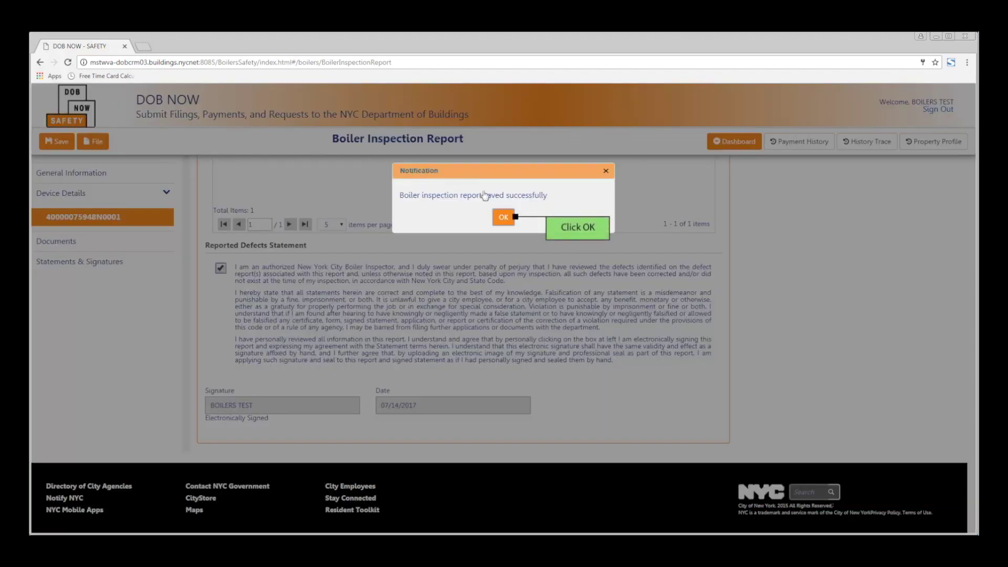
{"action": "left_click", "coordinate": [502, 217]}
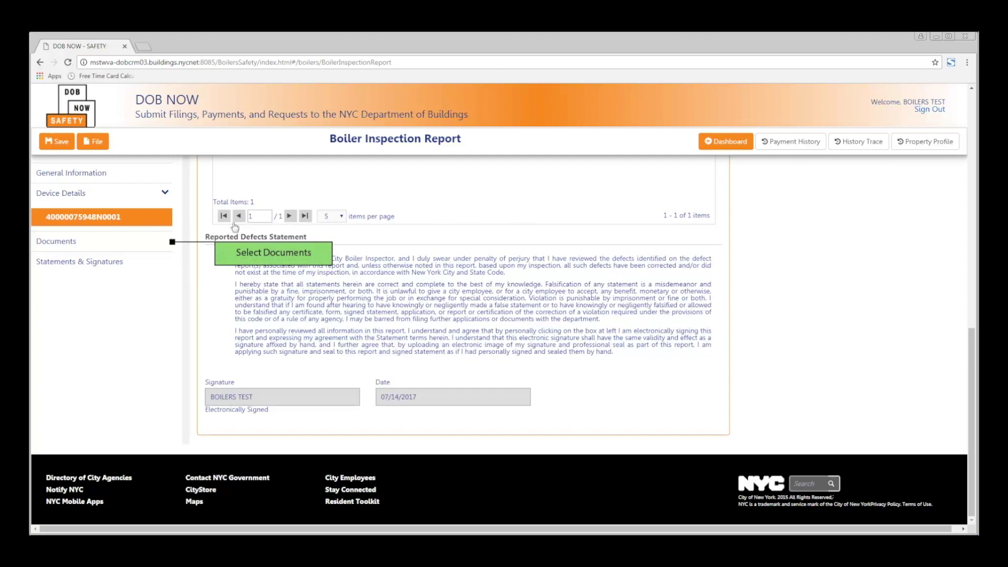
- Upload the 'Test ACRIS Report' file as document 'ACRIS' with type ACRIS Report
{"action": "left_click", "coordinate": [94, 247]}
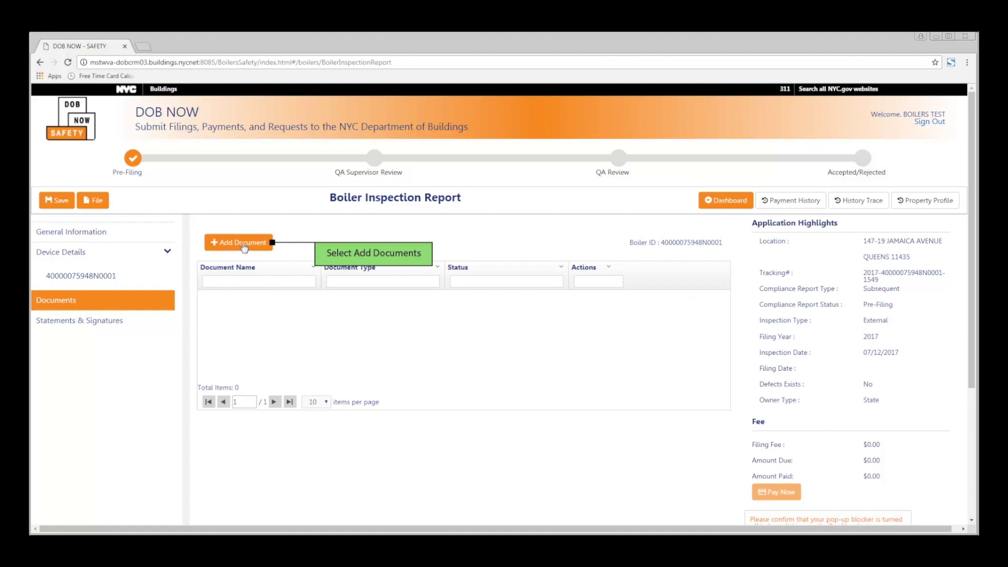
{"action": "left_click", "coordinate": [263, 246]}
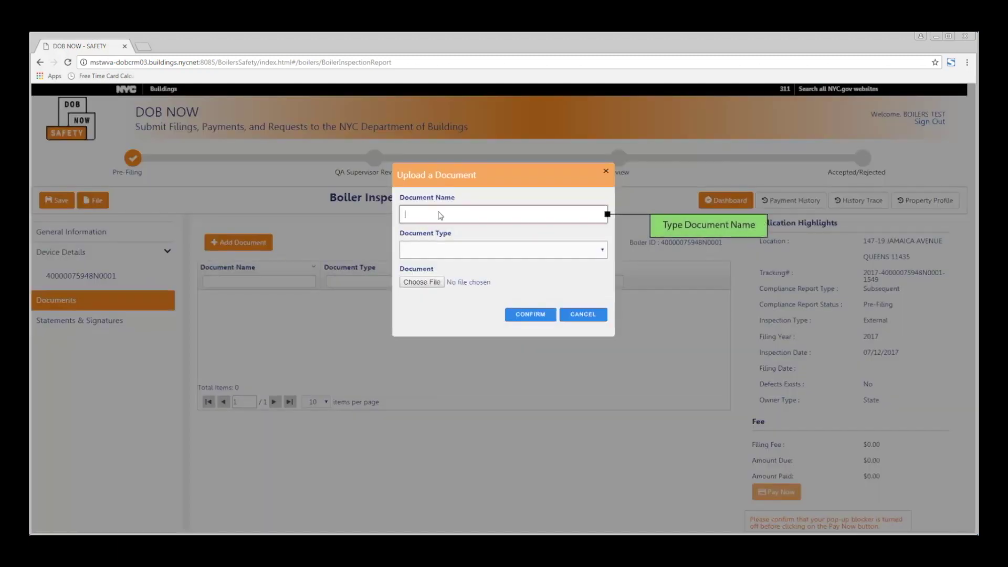
{"action": "type", "text": "ACRIS"}
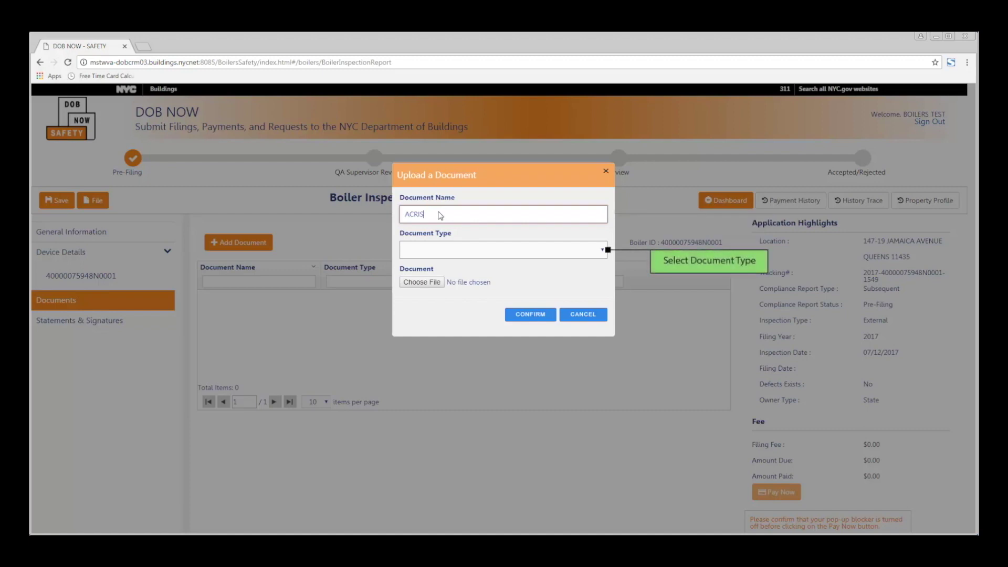
{"action": "left_click", "coordinate": [560, 255]}
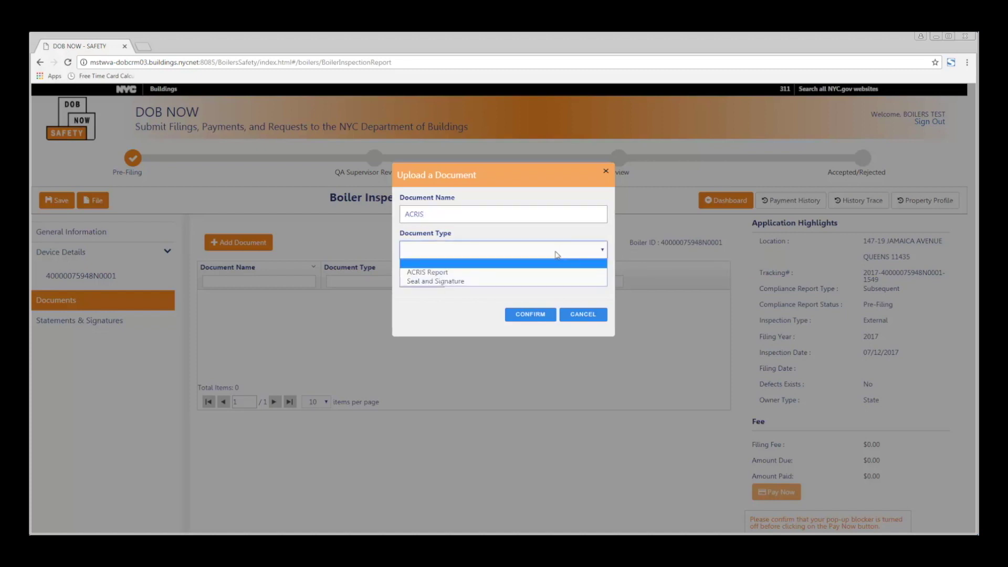
{"action": "left_click", "coordinate": [550, 274]}
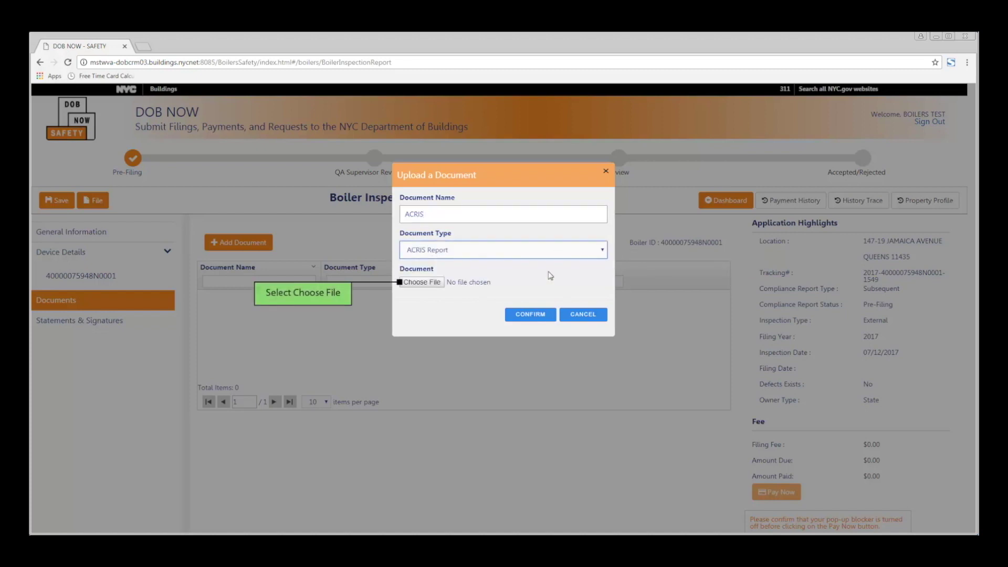
{"action": "left_click", "coordinate": [412, 283]}
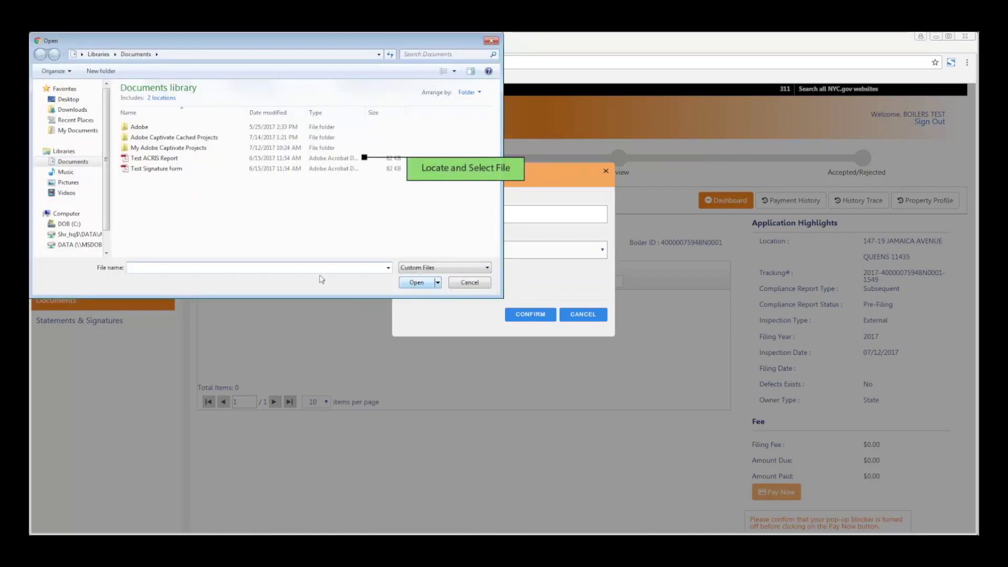
{"action": "left_click", "coordinate": [153, 159]}
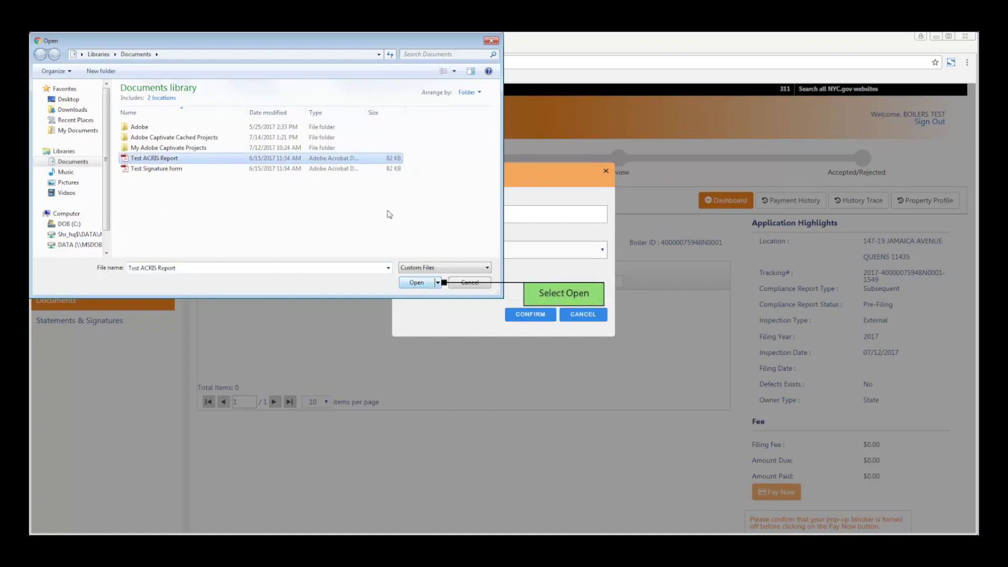
{"action": "left_click", "coordinate": [421, 284]}
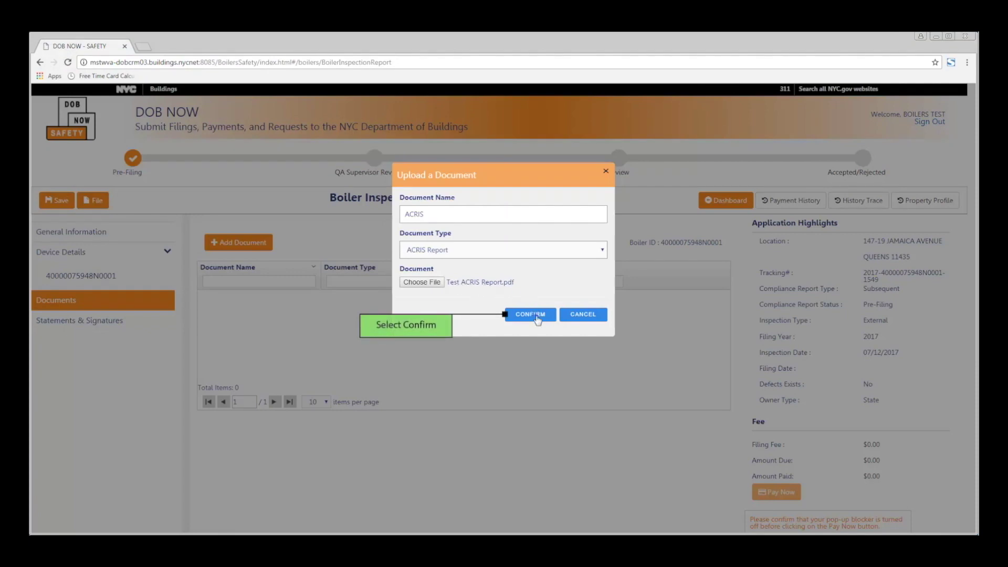
{"action": "left_click", "coordinate": [537, 316]}
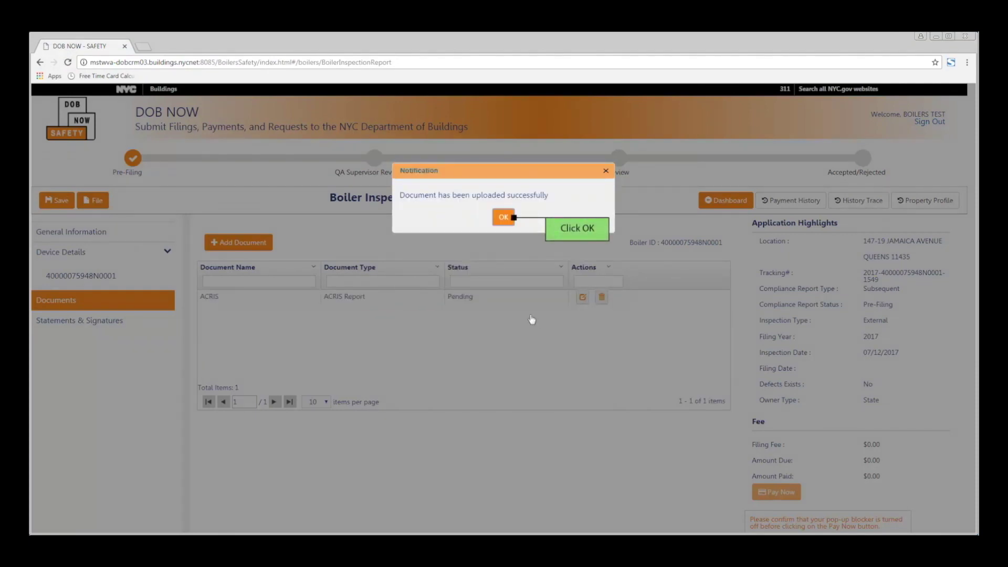
{"action": "left_click", "coordinate": [503, 219]}
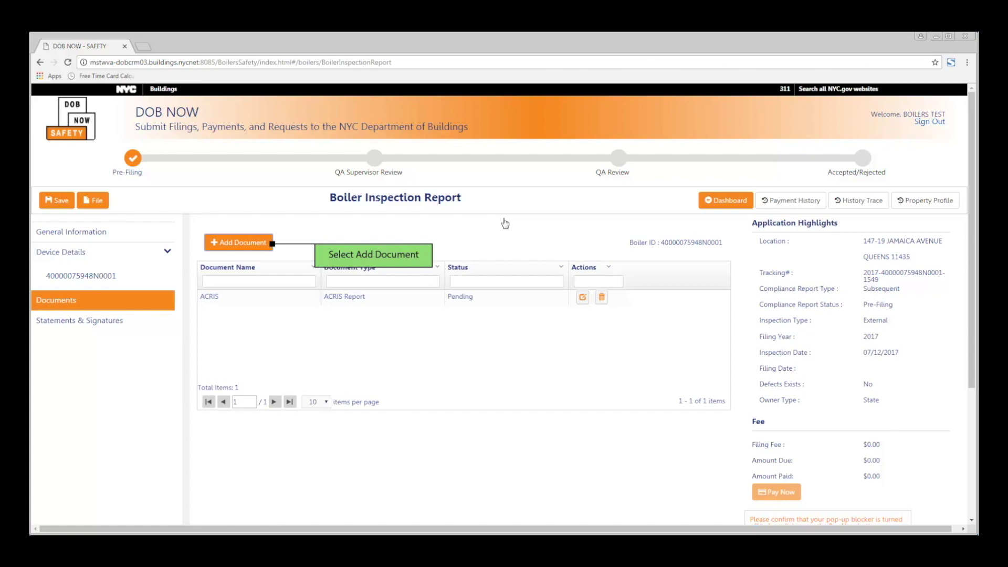
- Upload the 'Test Signature form' file as 'Statement and Signature', type Seal and Signature
{"action": "left_click", "coordinate": [245, 244]}
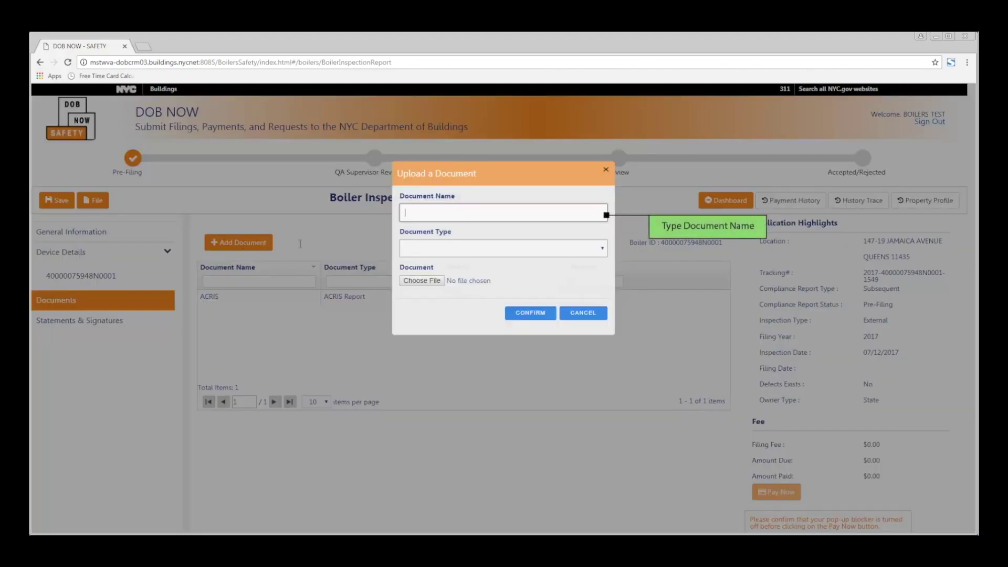
{"action": "type", "text": "Sta"}
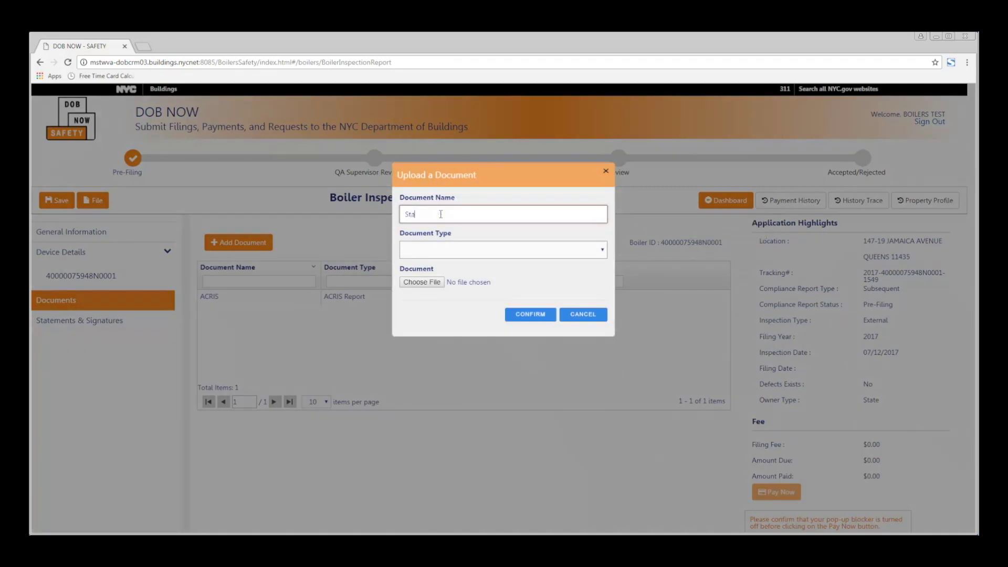
{"action": "type", "text": "tement and Signature"}
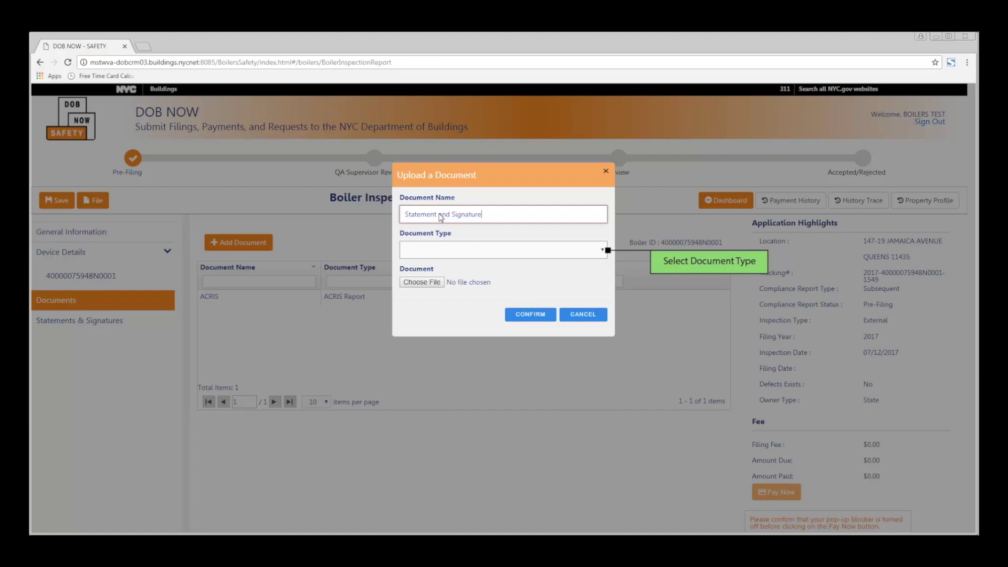
{"action": "left_click", "coordinate": [524, 252]}
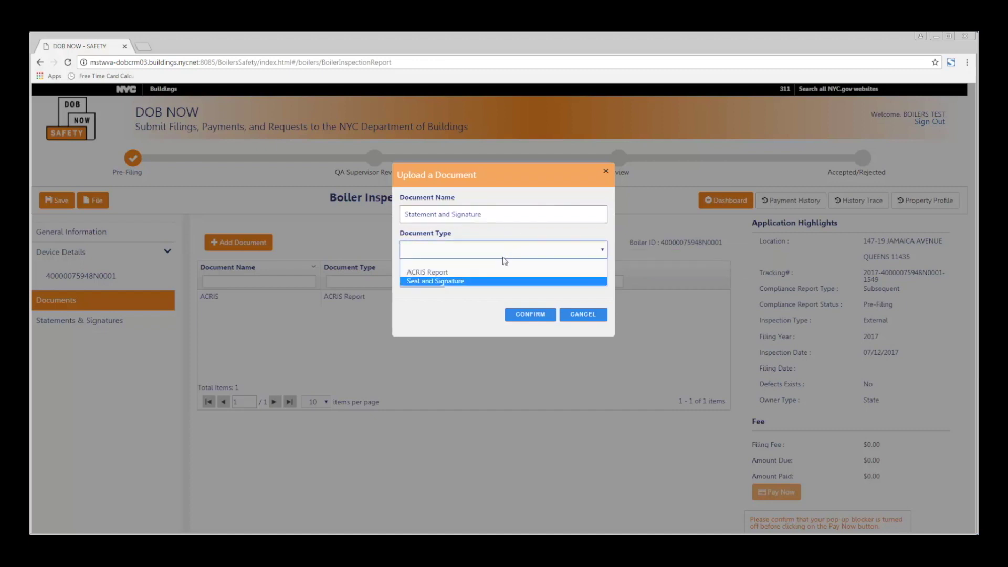
{"action": "left_click", "coordinate": [500, 282]}
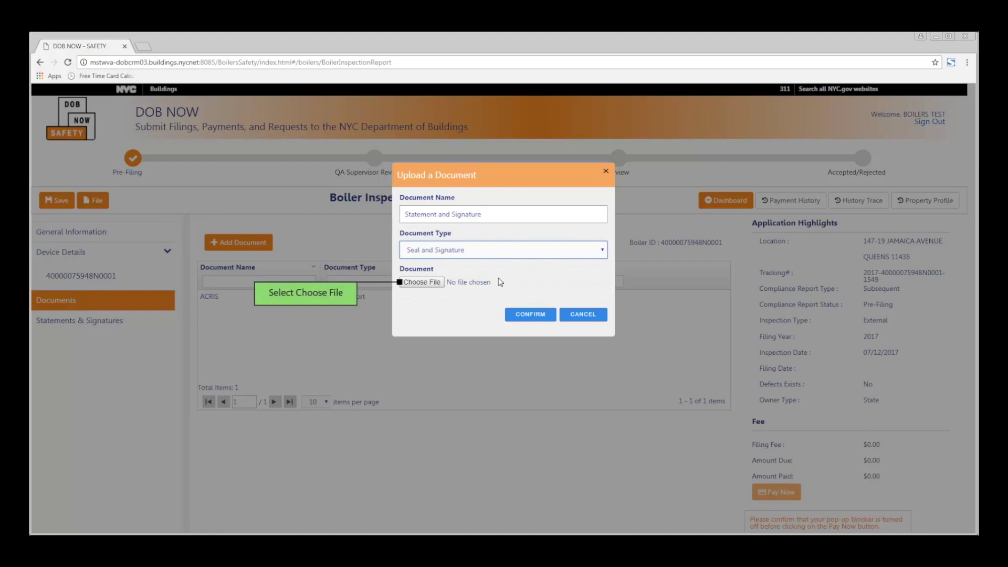
{"action": "left_click", "coordinate": [415, 284]}
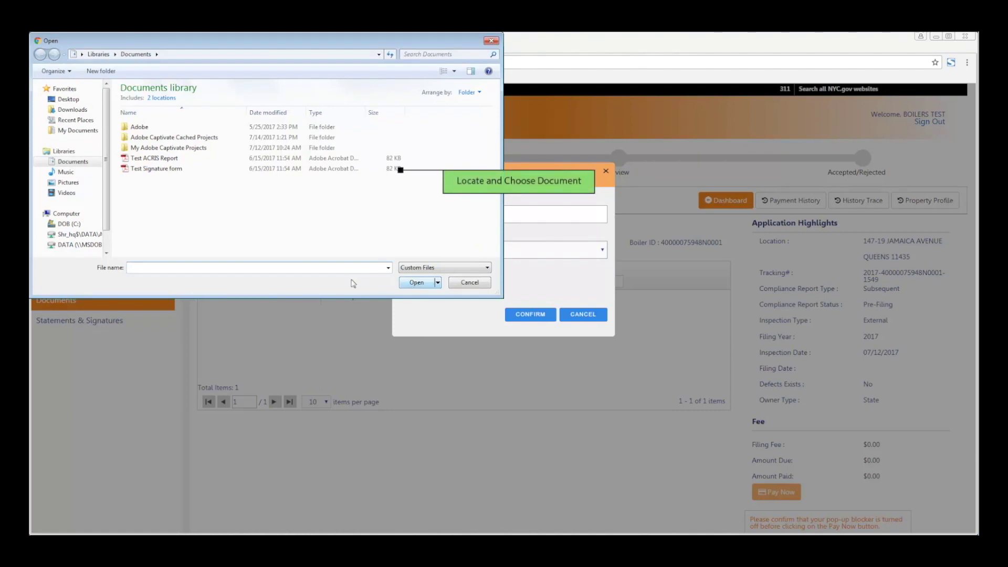
{"action": "left_click", "coordinate": [160, 169]}
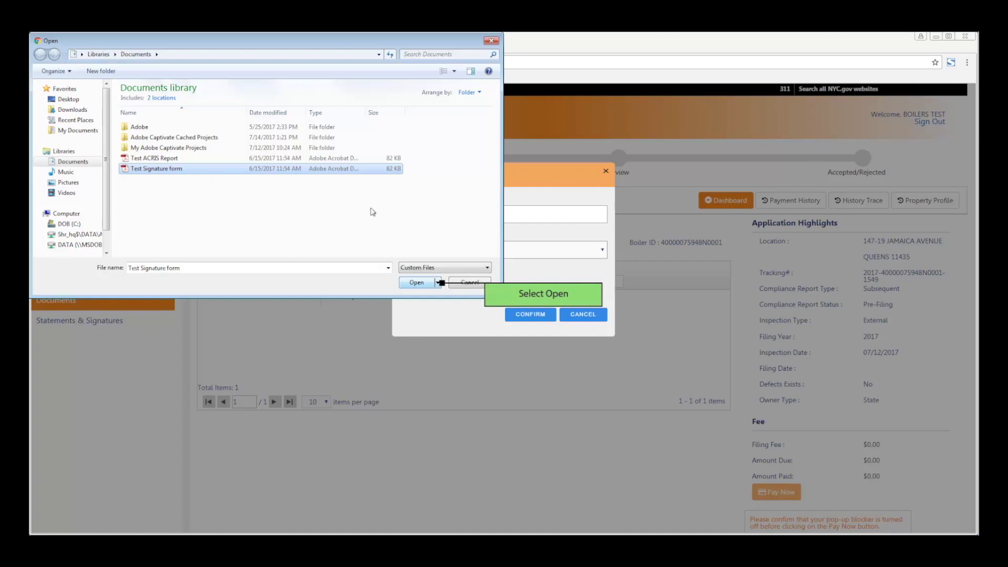
{"action": "left_click", "coordinate": [416, 283]}
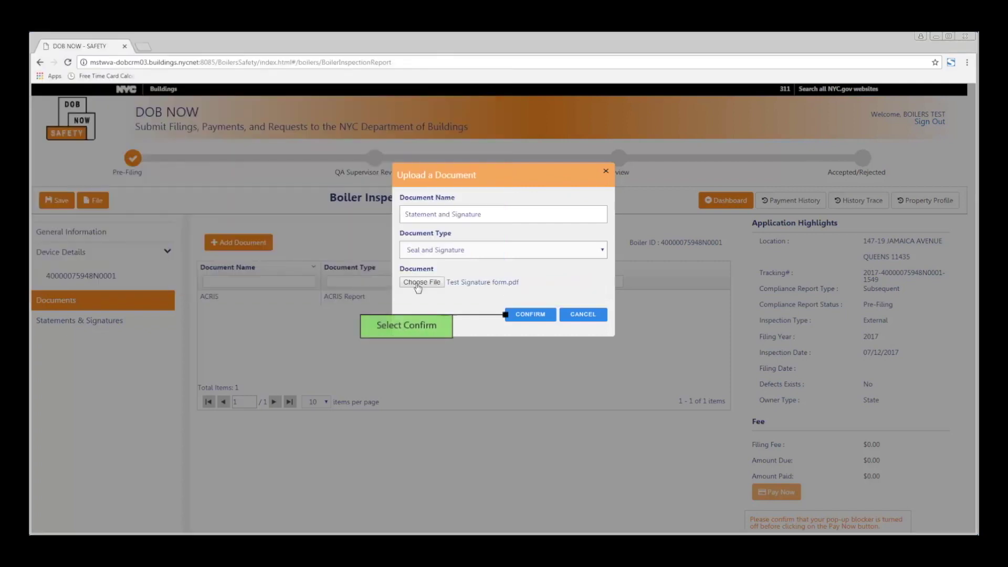
{"action": "left_click", "coordinate": [530, 314]}
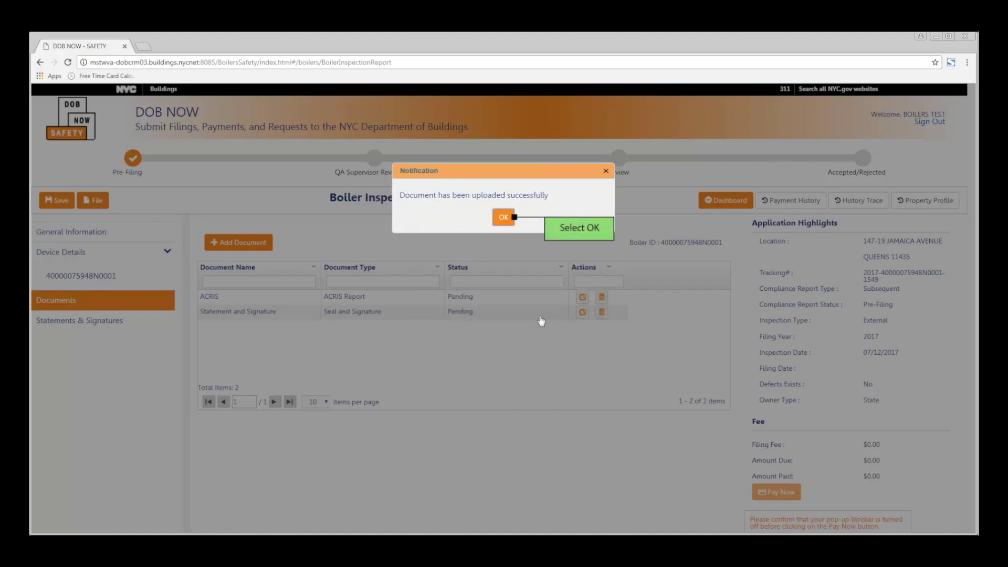
{"action": "left_click", "coordinate": [502, 218]}
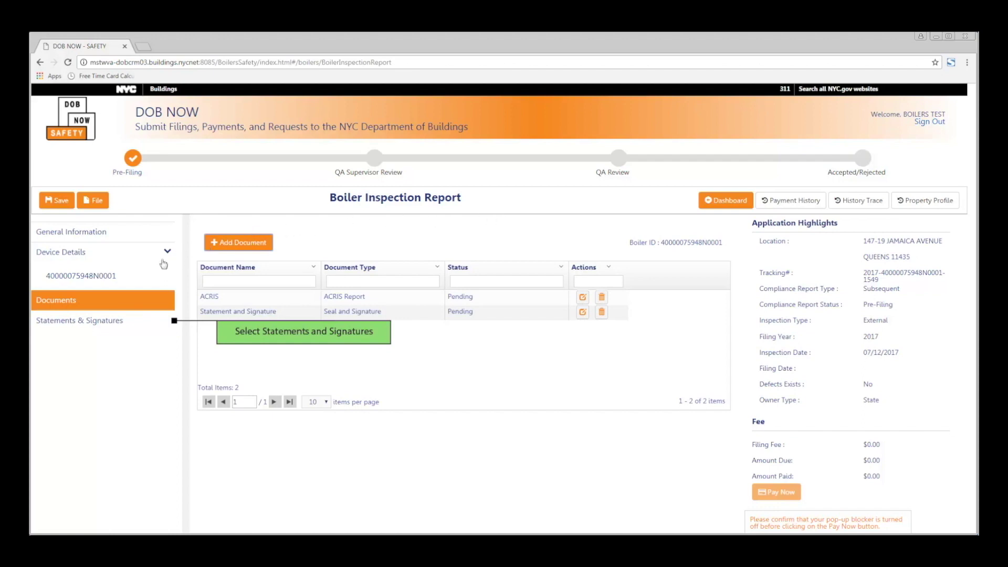
- Sign the Applicant's Statements & Signatures section and save the report
{"action": "left_click", "coordinate": [116, 321]}
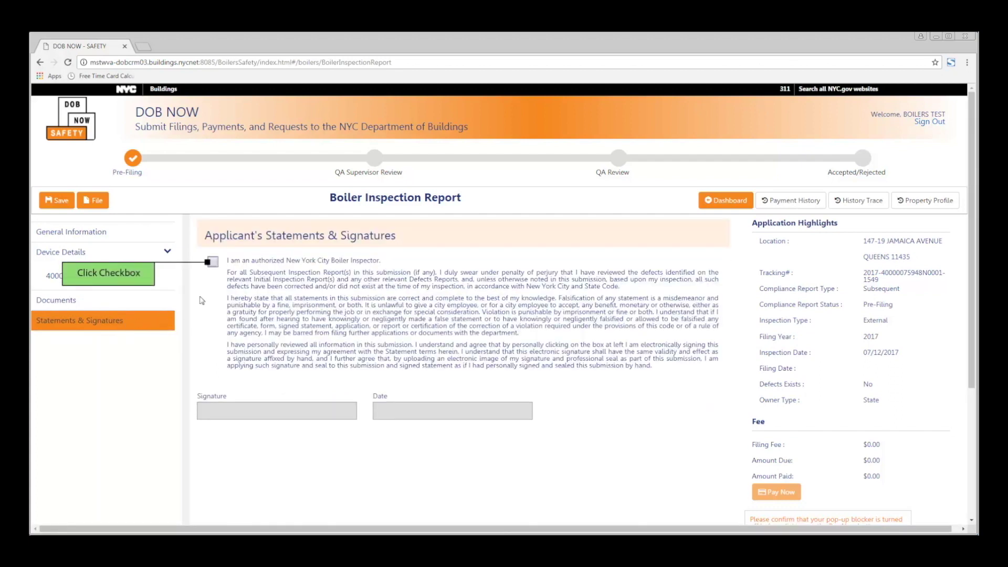
{"action": "left_click", "coordinate": [212, 262]}
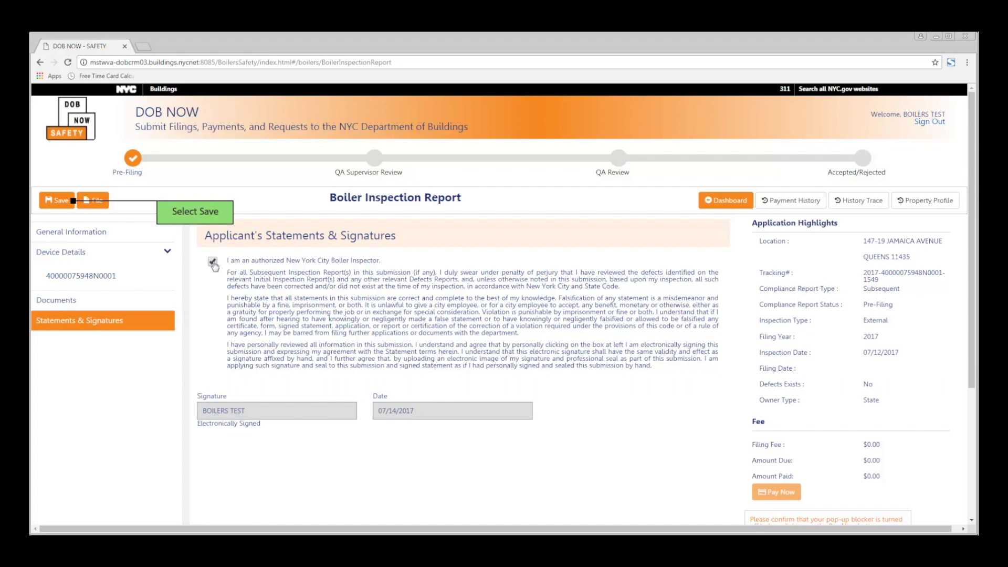
{"action": "left_click", "coordinate": [56, 200]}
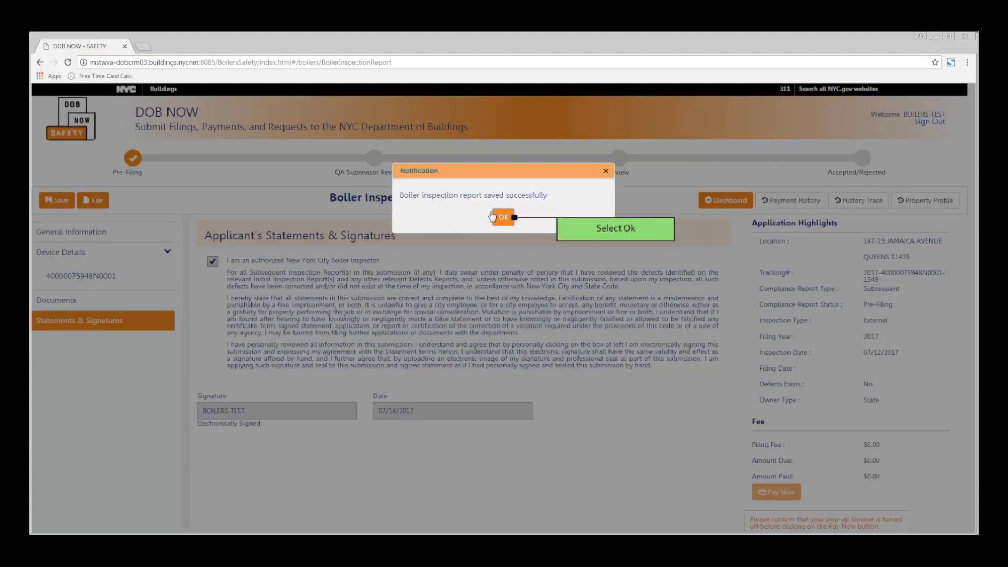
{"action": "left_click", "coordinate": [494, 216]}
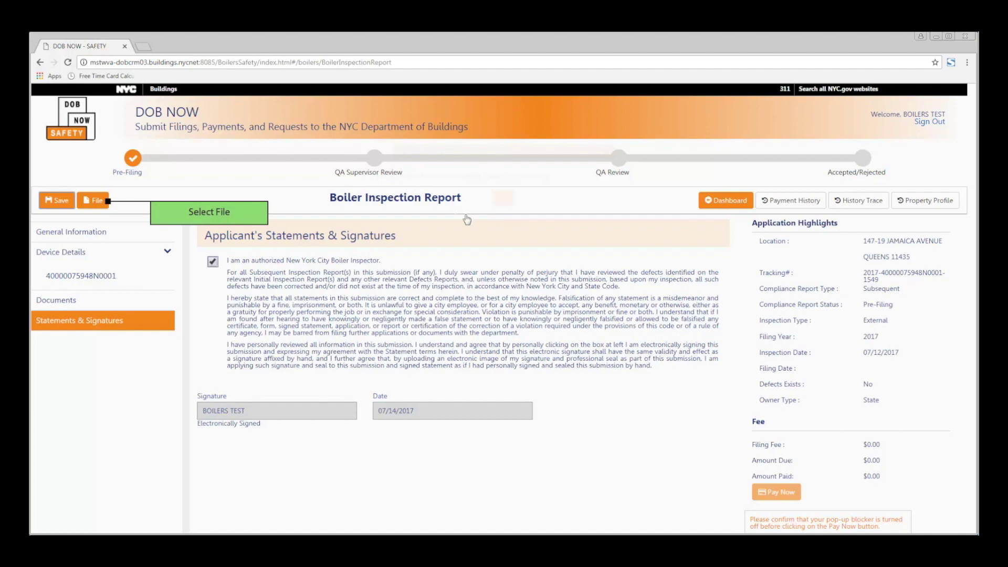
- File the boiler inspection report and confirm, sending it to QA Supervisor Review
{"action": "left_click", "coordinate": [96, 200]}
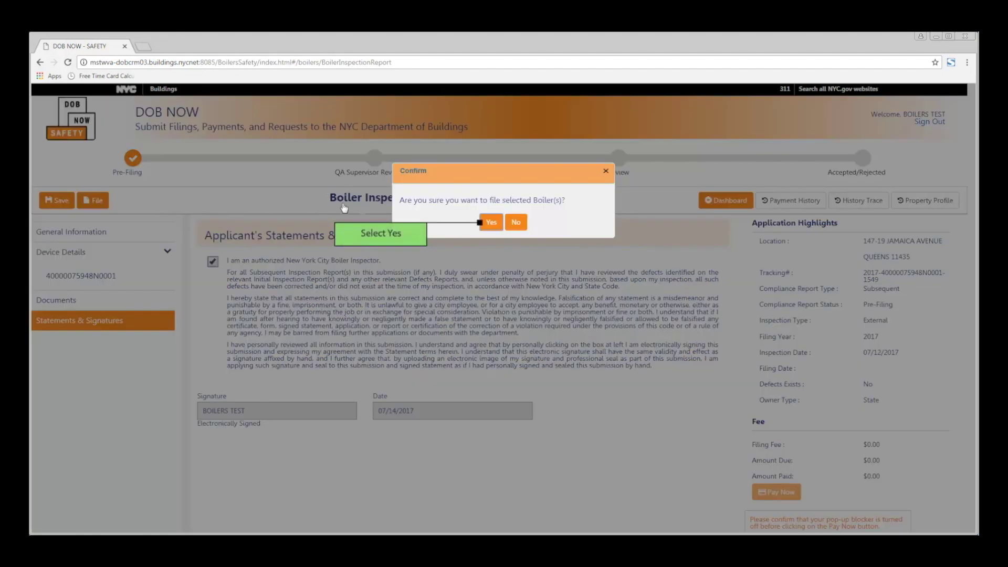
{"action": "left_click", "coordinate": [491, 223]}
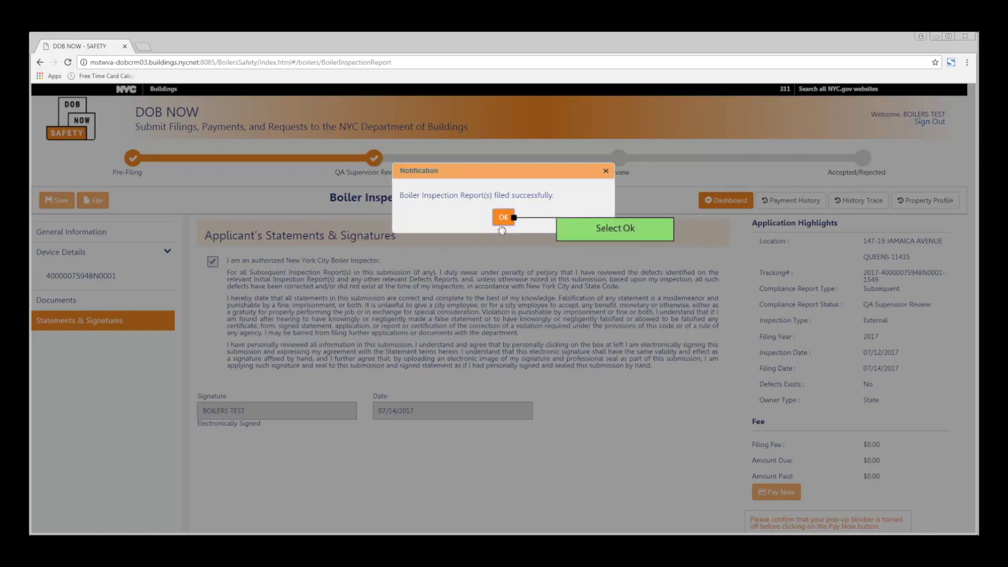
{"action": "left_click", "coordinate": [503, 219]}
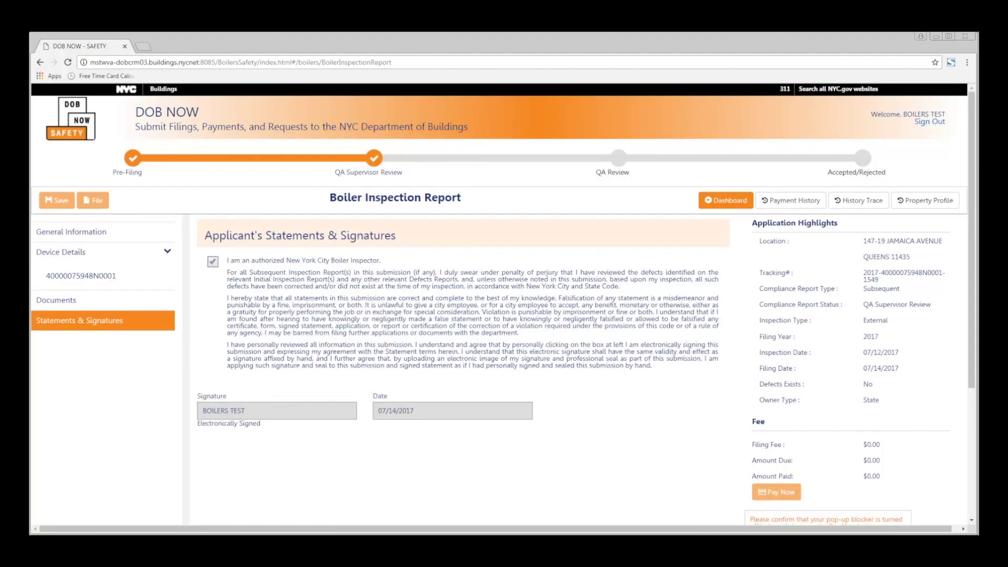